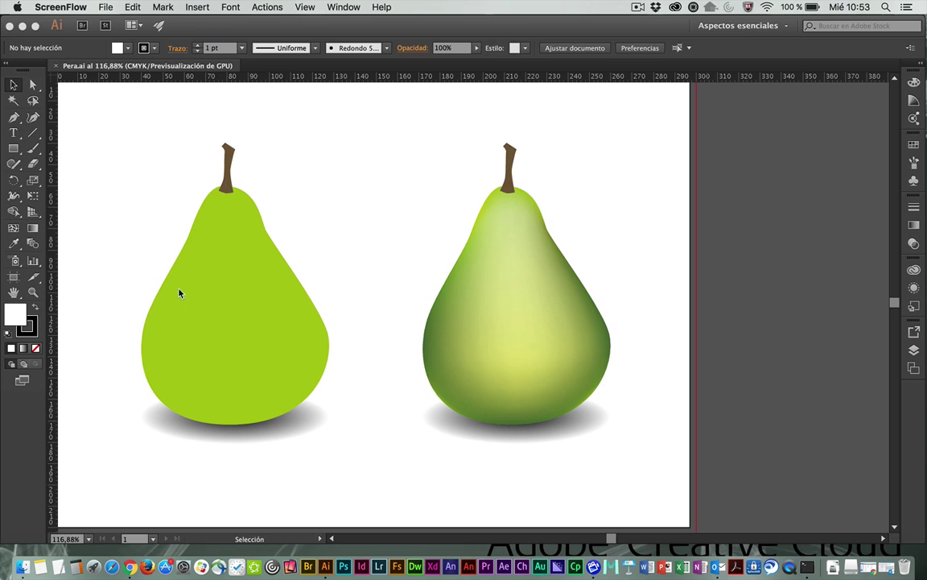
Select the flat green pear and add a mesh point near the centre of its wide lower body
click(202, 274)
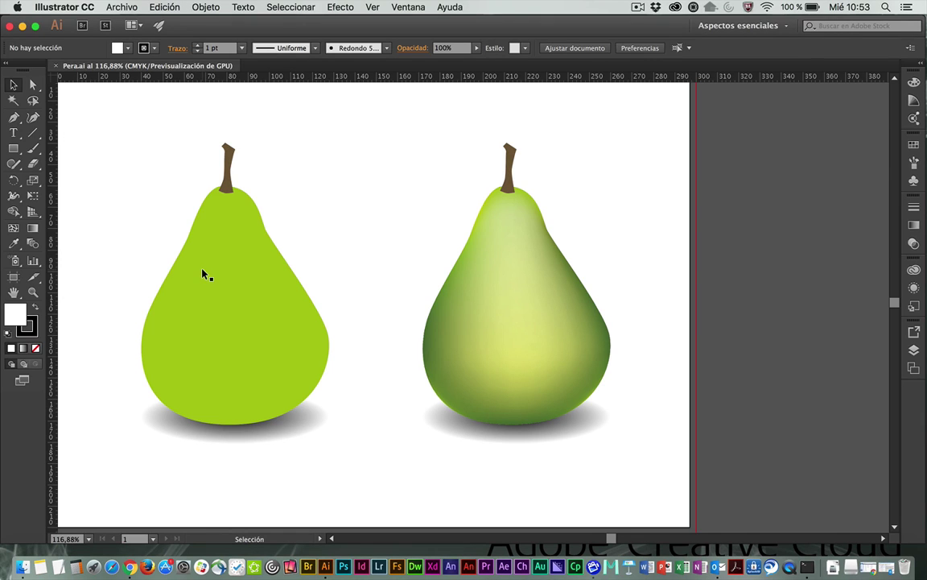
click(914, 351)
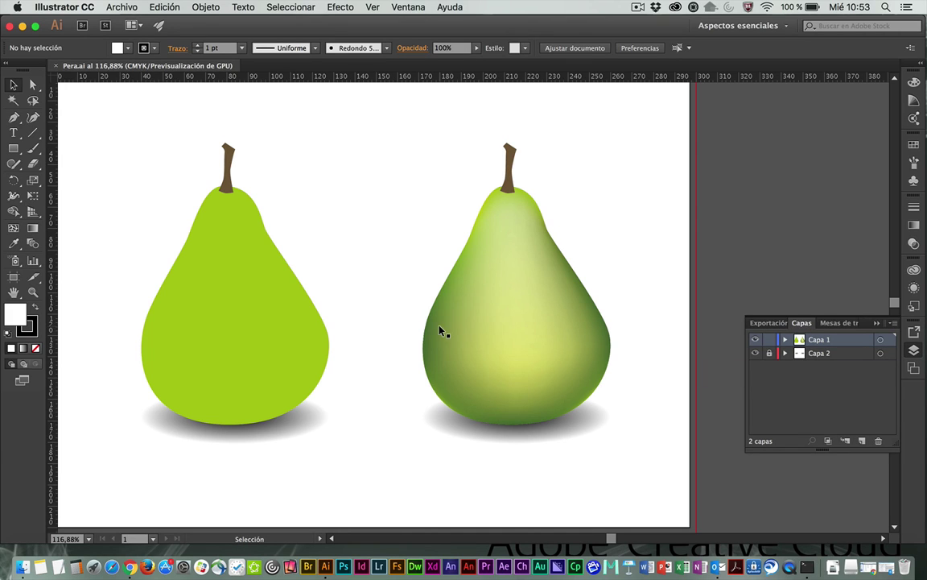
click(251, 327)
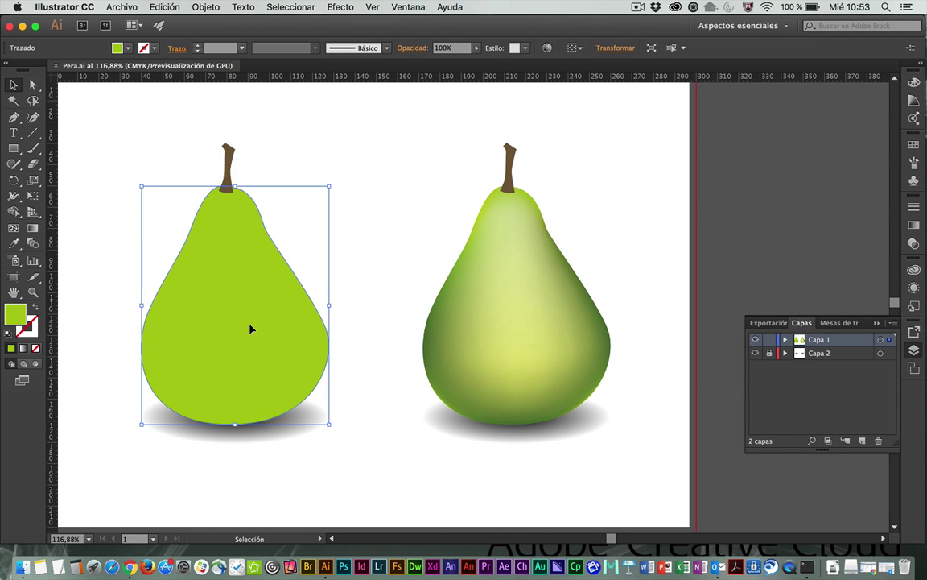
click(795, 293)
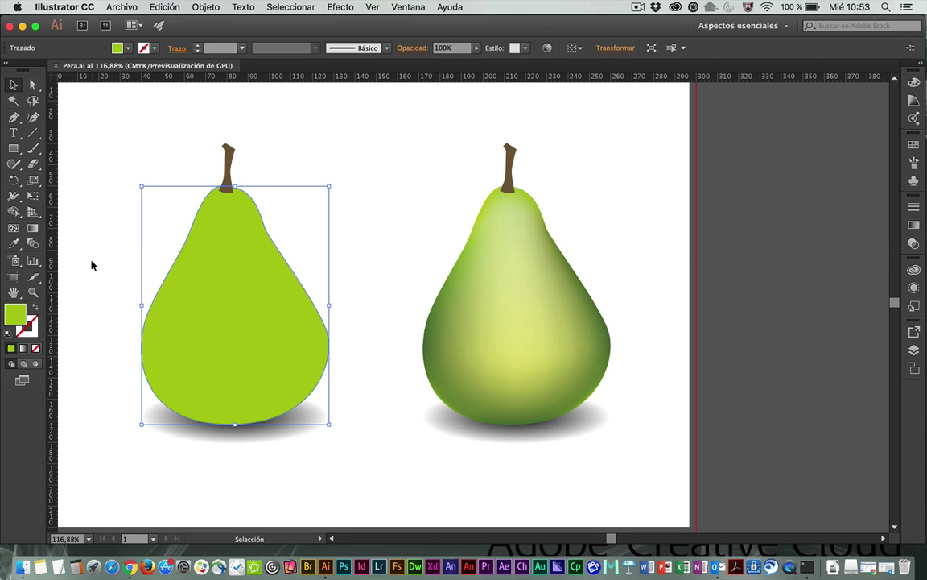
click(13, 229)
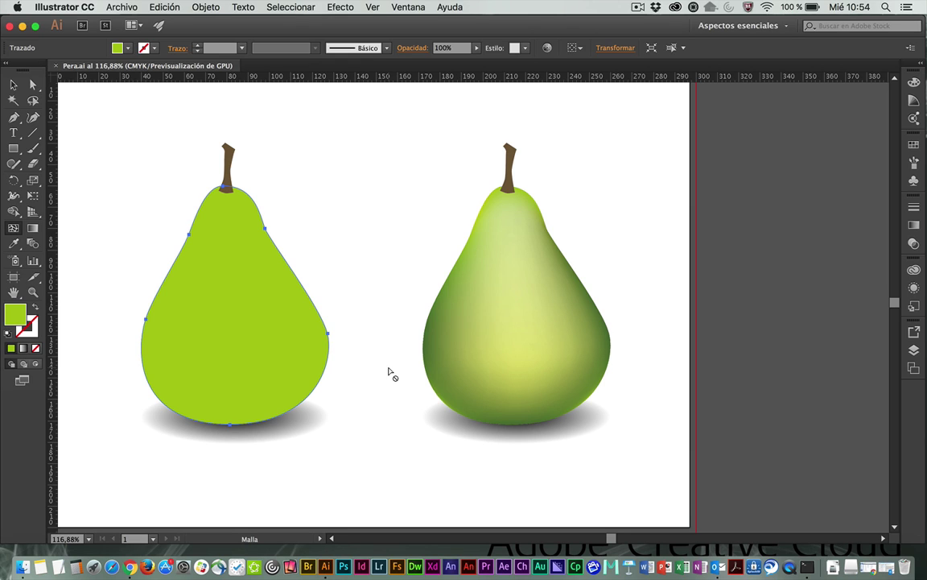
click(233, 332)
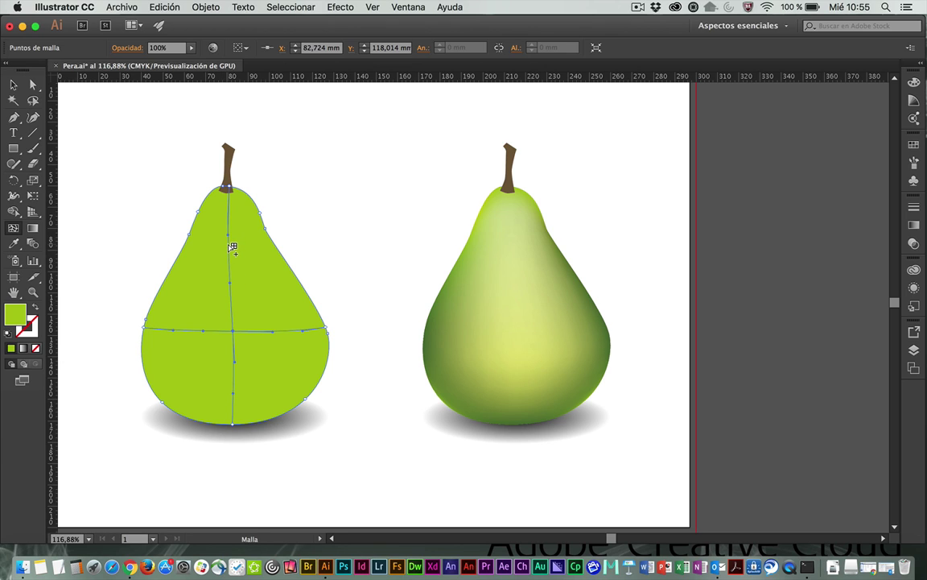
click(229, 244)
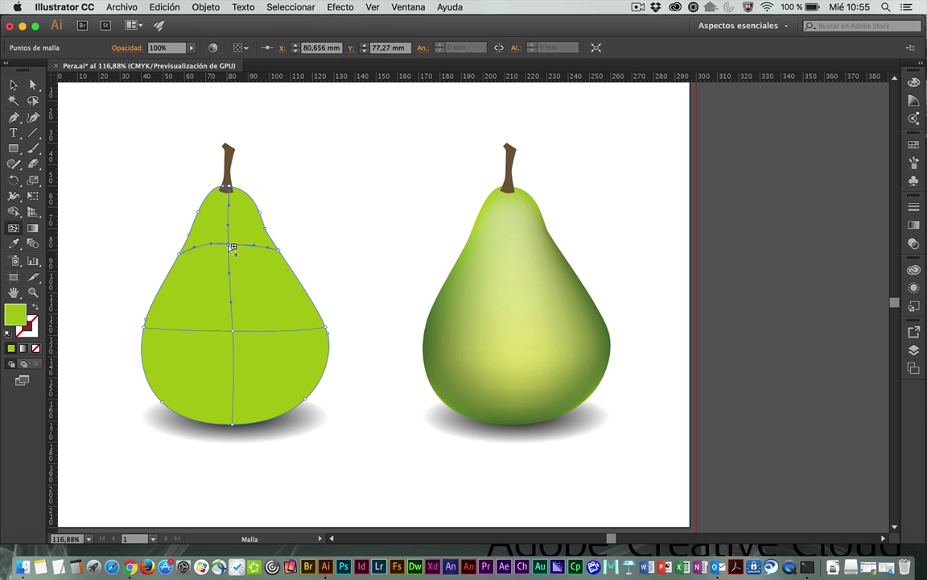
key(super+z)
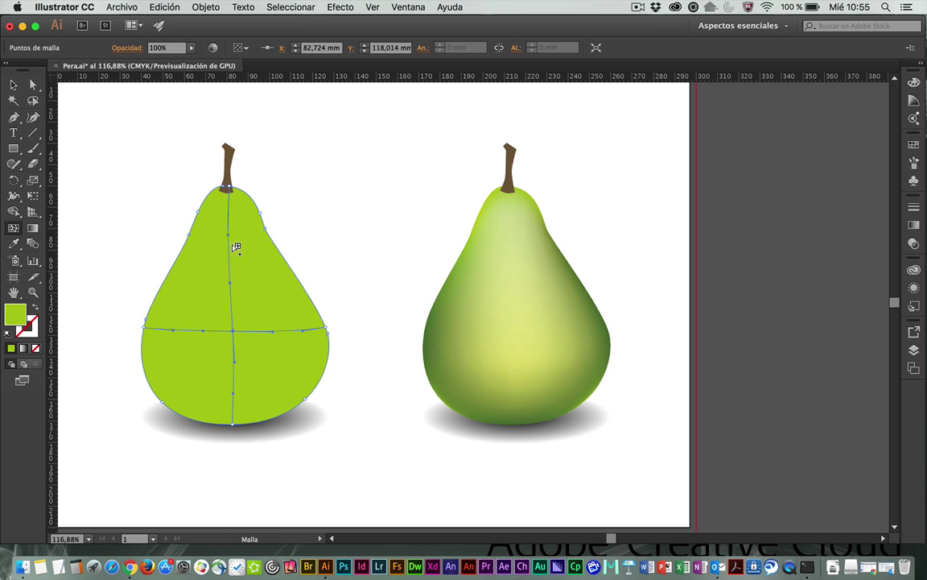
click(233, 244)
click(238, 246)
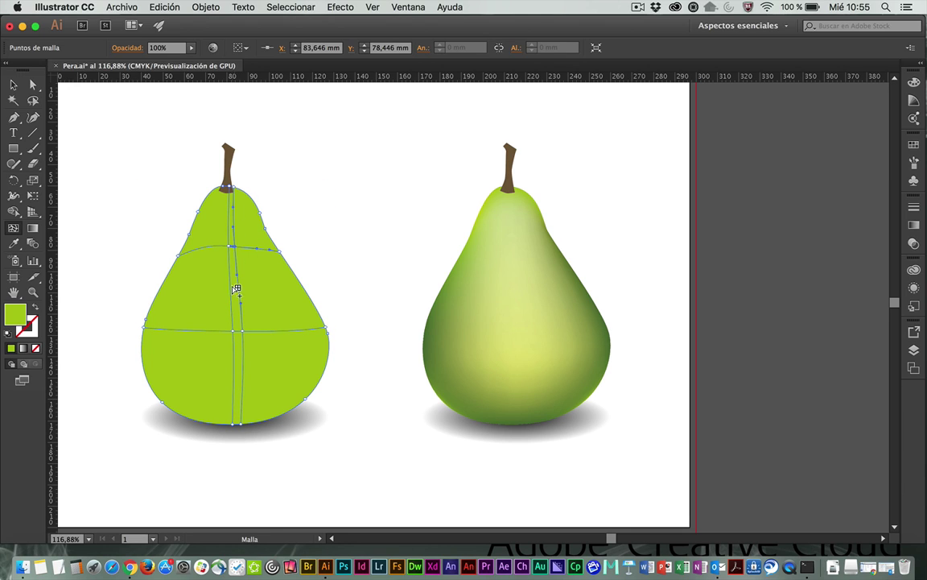
key(v)
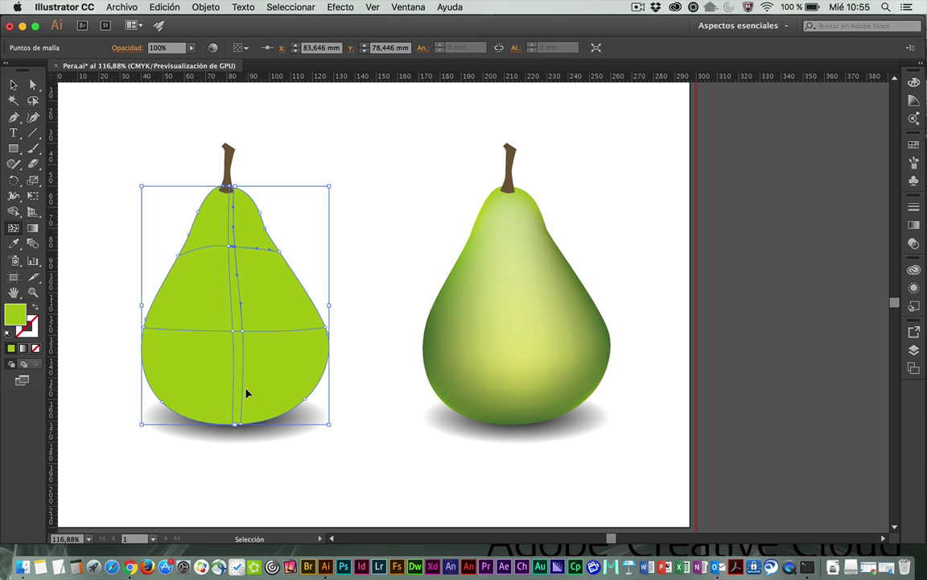
key(ctrl+z)
key(u)
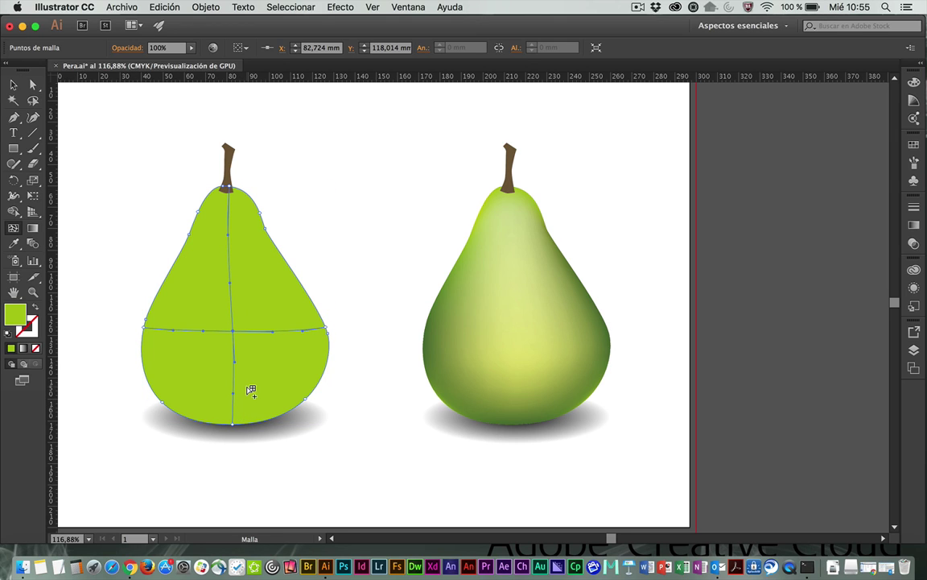
Add a mesh point on the vertical mesh line at the pear's neck and directly select the central point of the lower body
click(233, 248)
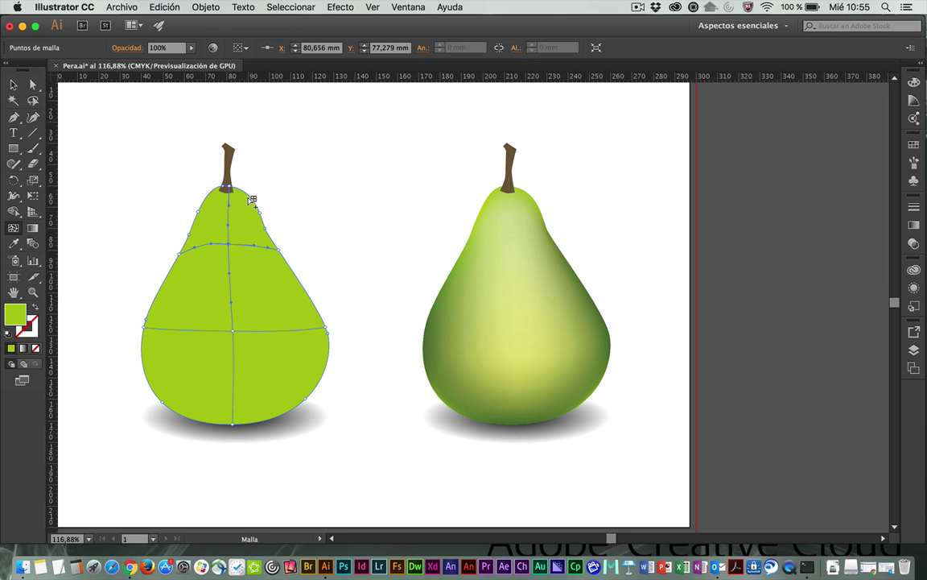
click(33, 83)
click(33, 84)
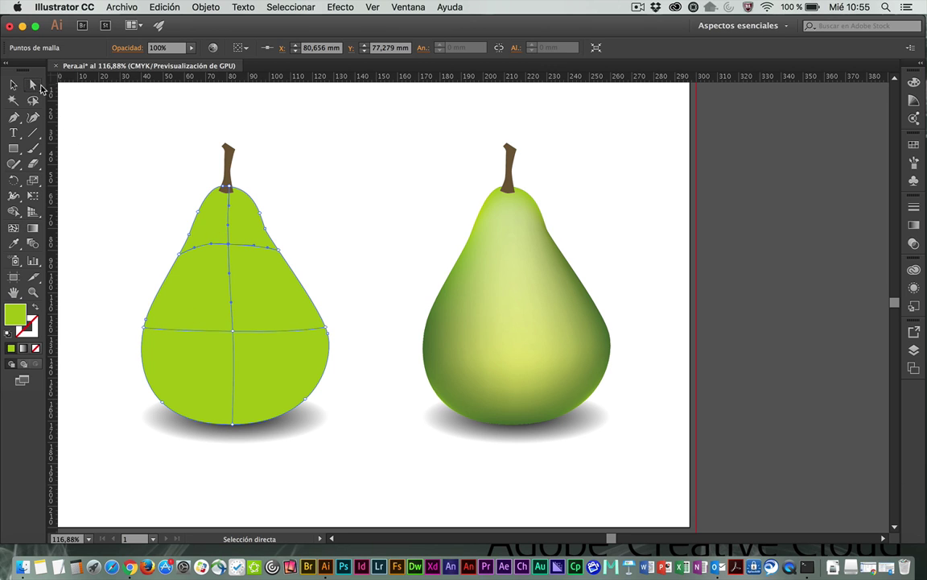
click(232, 331)
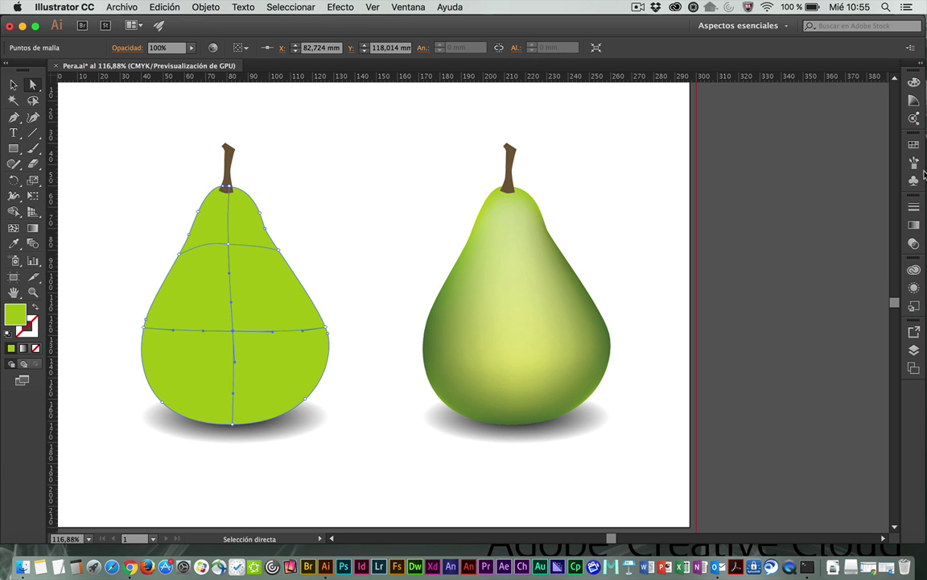
Show the full colour sliders, detach the Color panel beside the shaded pear, and collapse the remaining colour panels
click(914, 82)
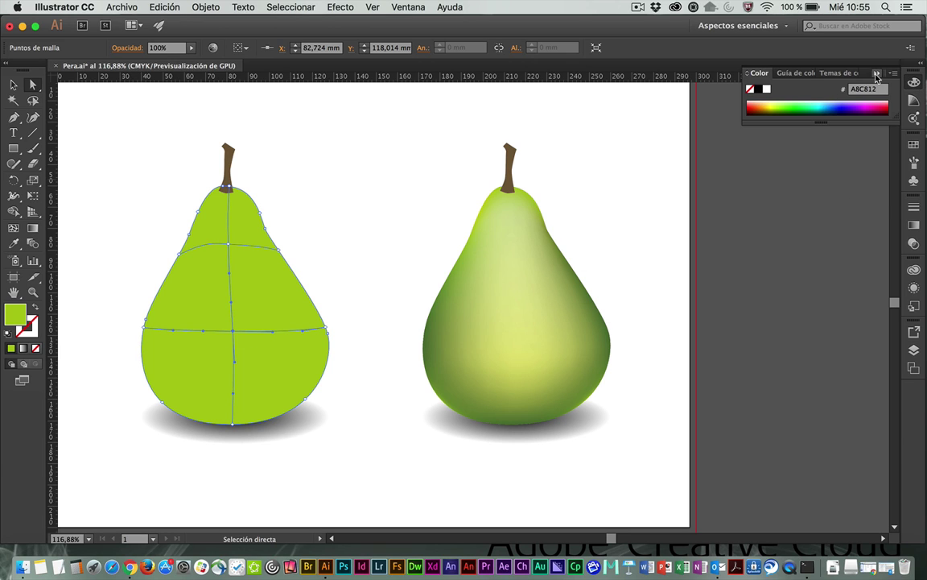
click(894, 73)
click(837, 74)
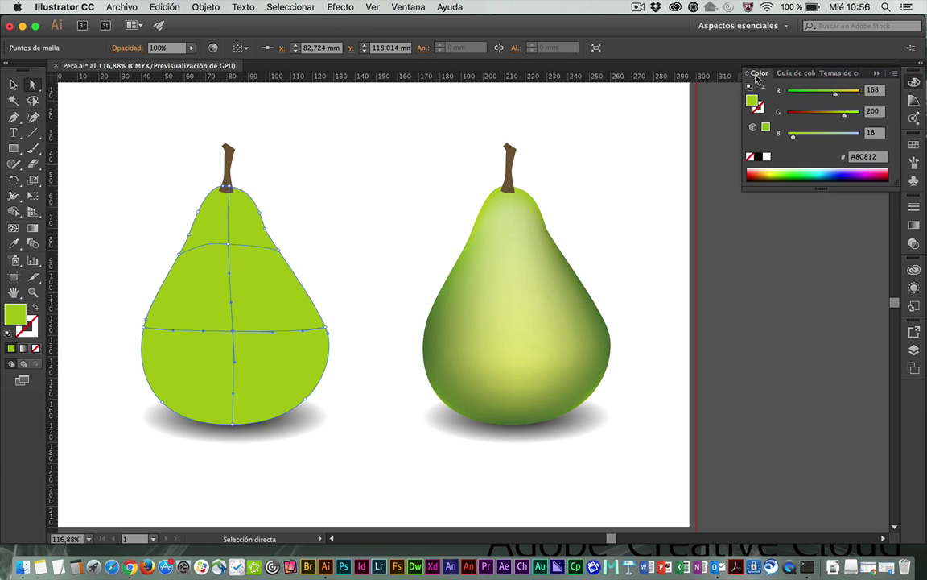
drag(757, 73, 615, 130)
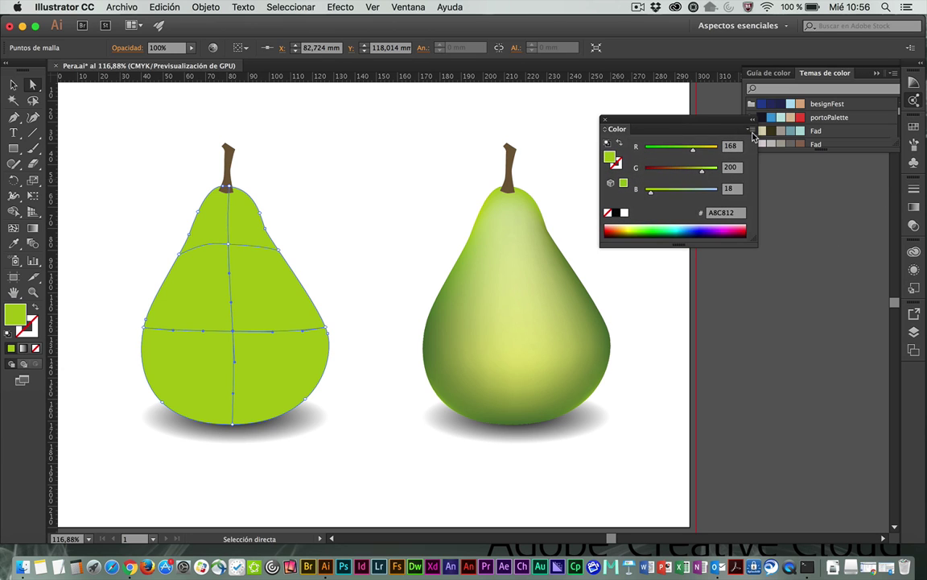
click(877, 74)
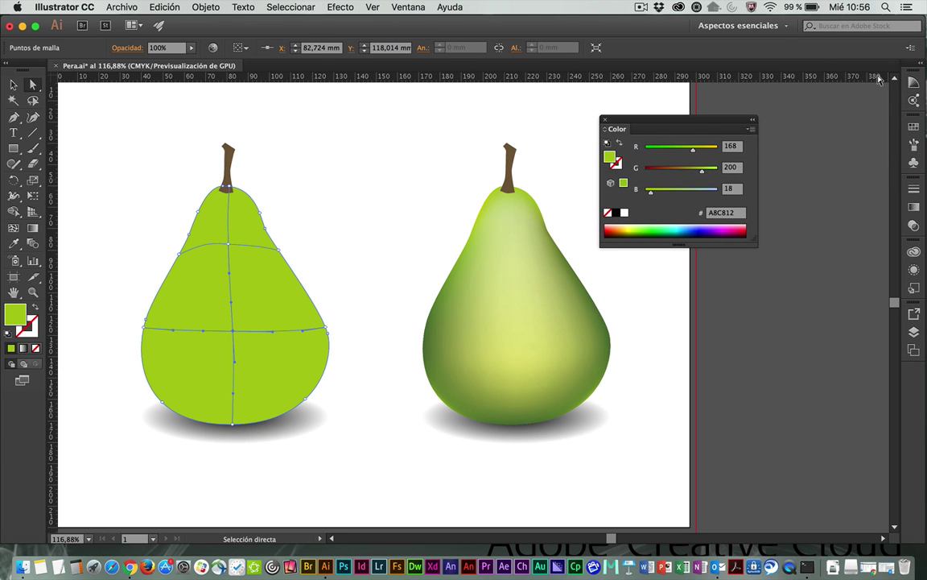
Switch the colour sliders to HSB and lighten the lower mesh point to 30% saturation and 93% brightness
click(751, 129)
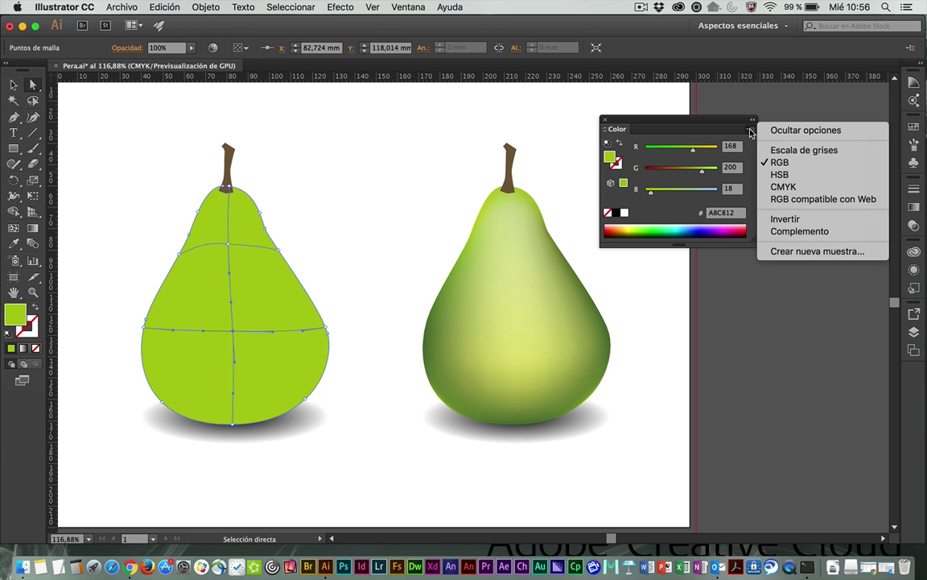
click(789, 175)
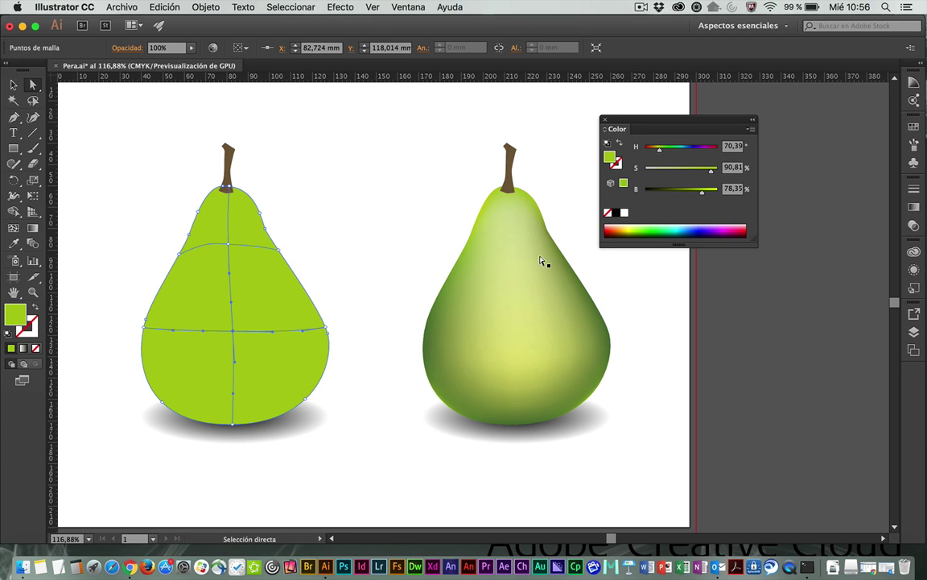
drag(702, 192, 666, 173)
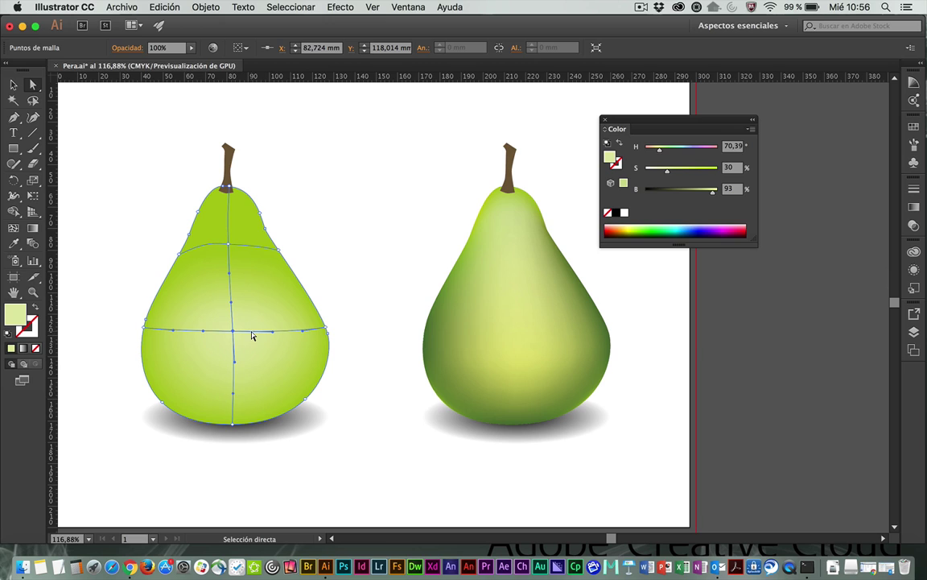
Recolour the neck's central mesh point to hue 83°, saturation 38% and brightness 94%, and deselect the pear
click(229, 245)
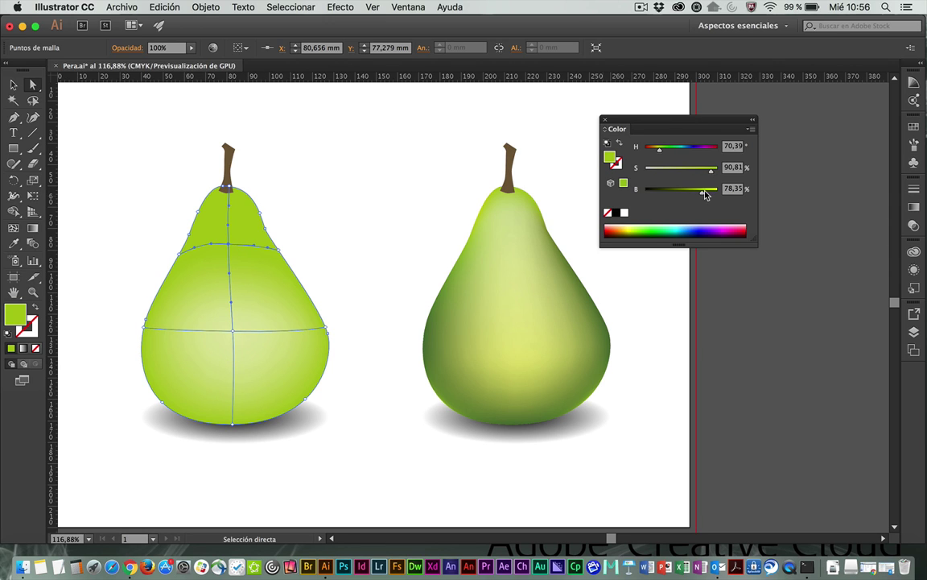
drag(702, 191, 677, 170)
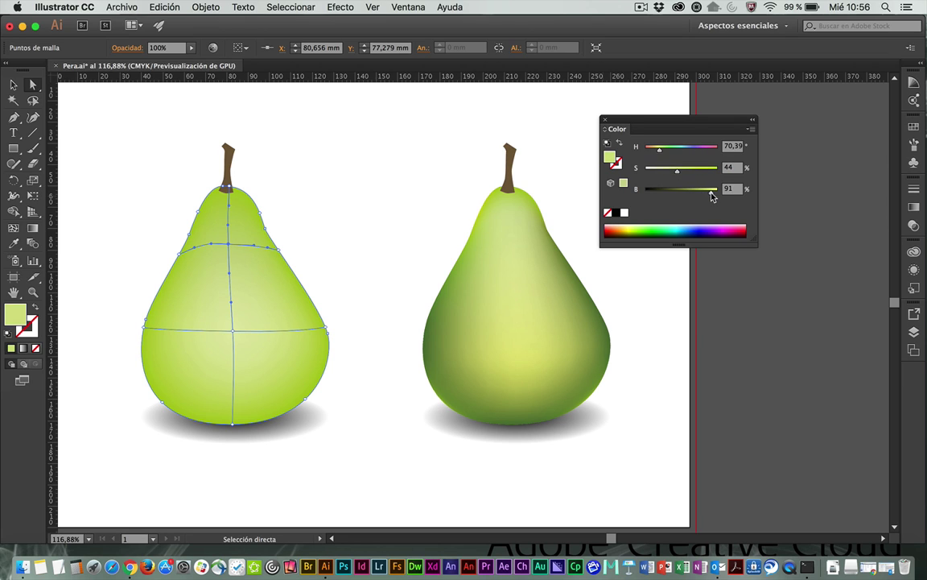
drag(707, 188, 714, 194)
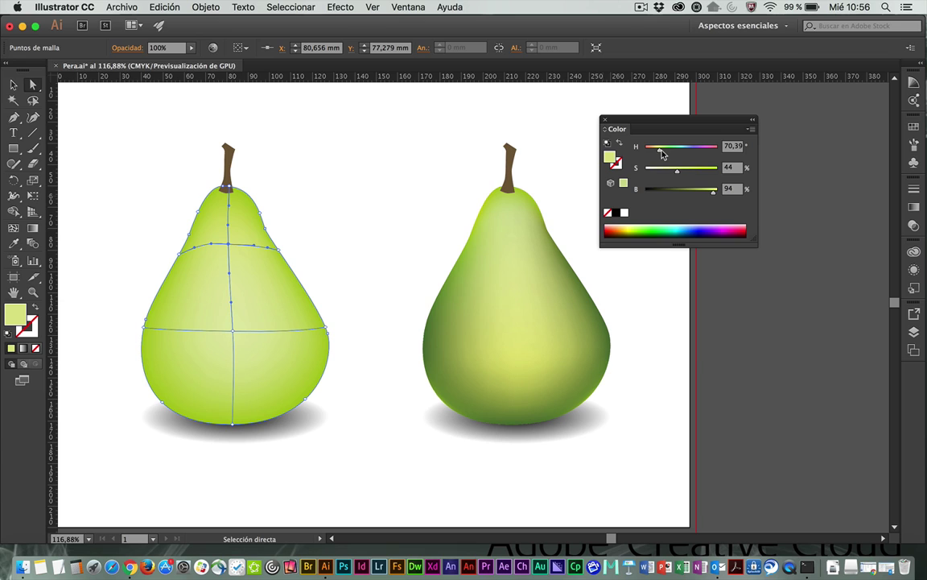
drag(663, 153, 673, 178)
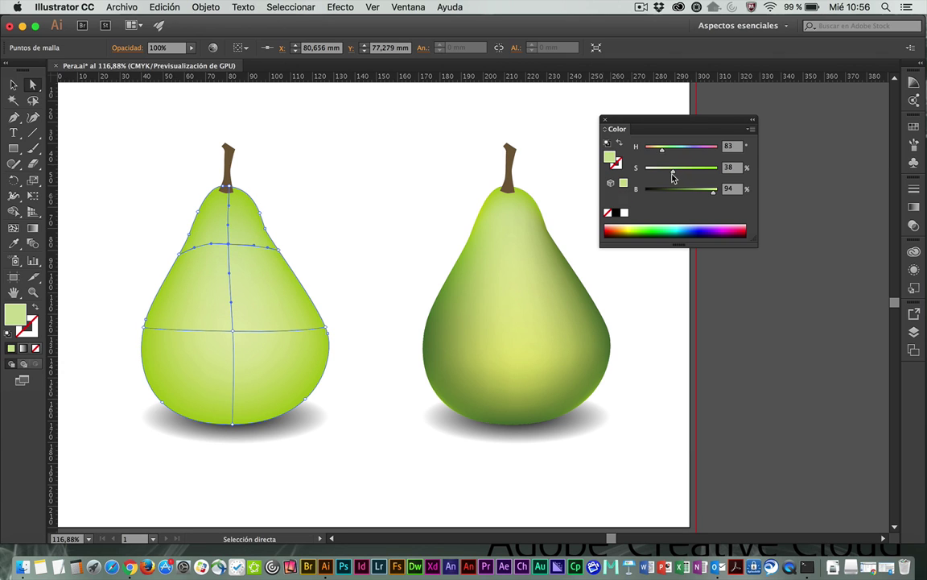
click(376, 245)
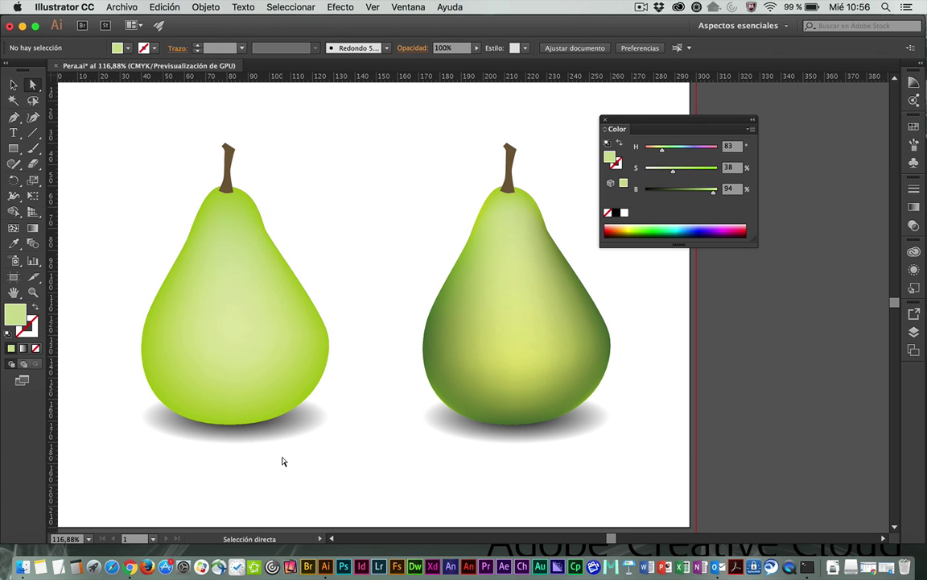
Select together the outline mesh points along both sides and the base of the left pear's wide lower body
click(247, 370)
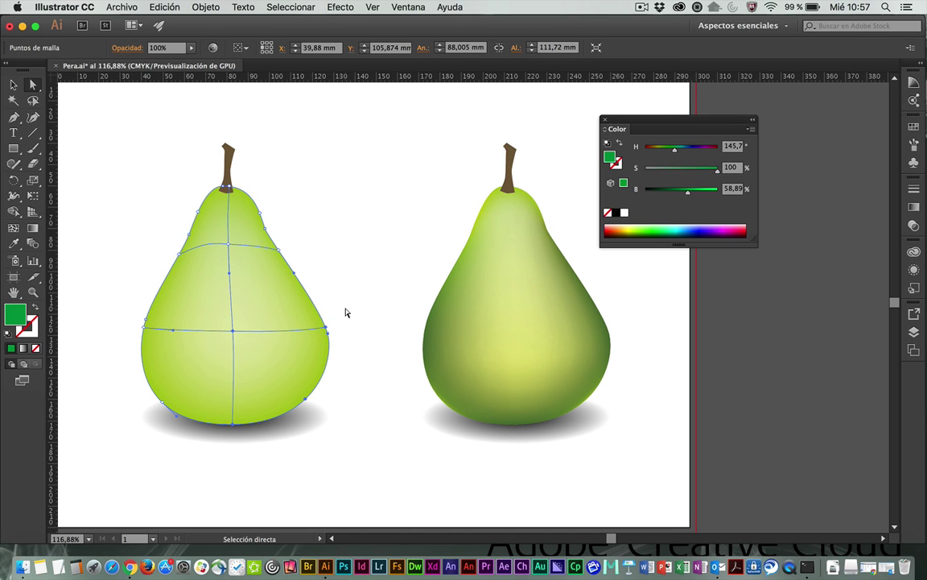
click(331, 327)
click(327, 328)
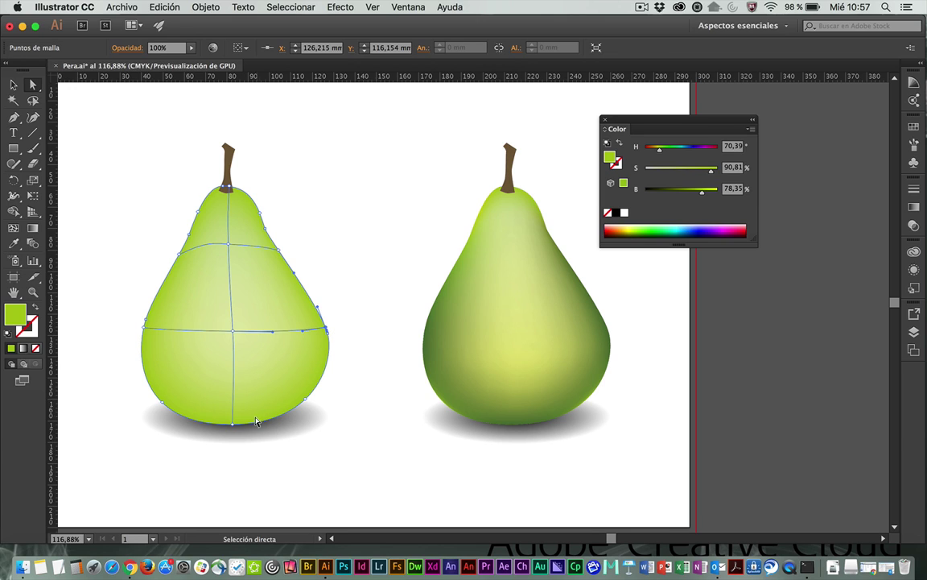
click(232, 425)
click(145, 327)
click(144, 326)
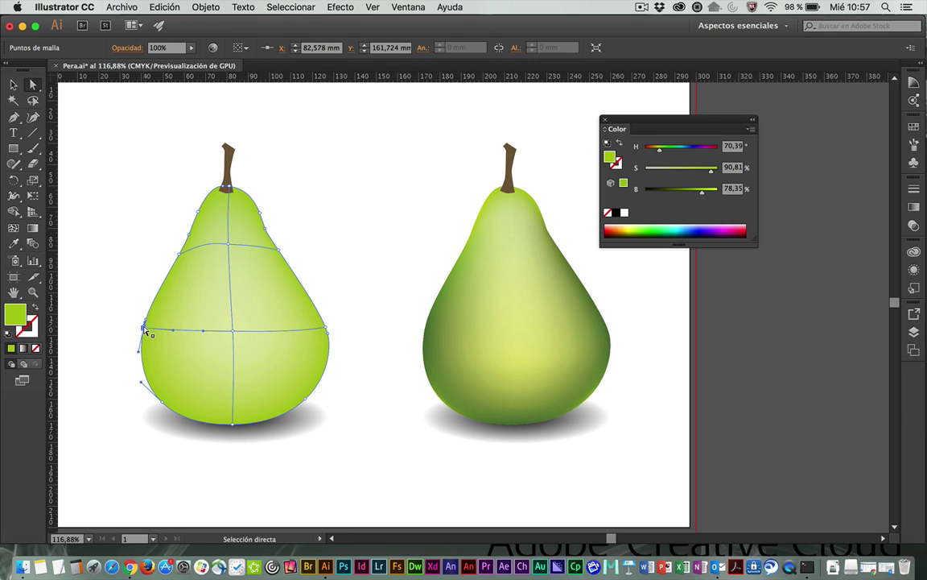
shift+click(327, 329)
shift+click(232, 424)
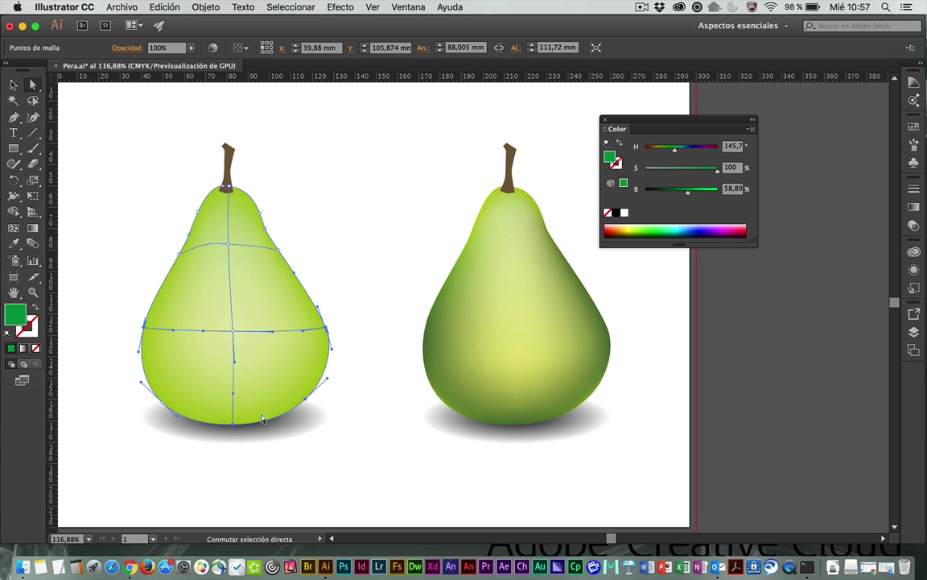
shift+click(163, 402)
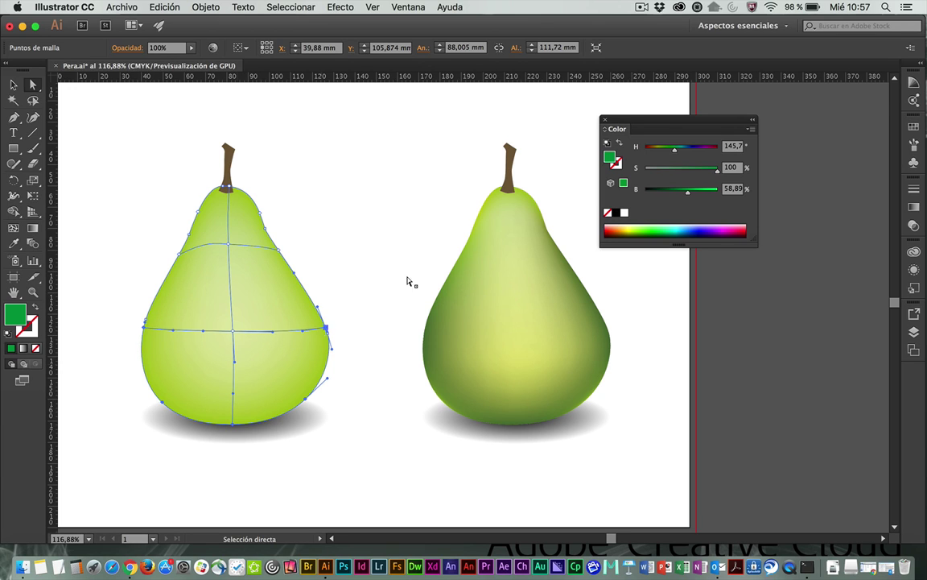
Colour the selected outline points dark green with hue 82°, saturation 92% and brightness 48%, and deselect the pear
drag(687, 193, 685, 196)
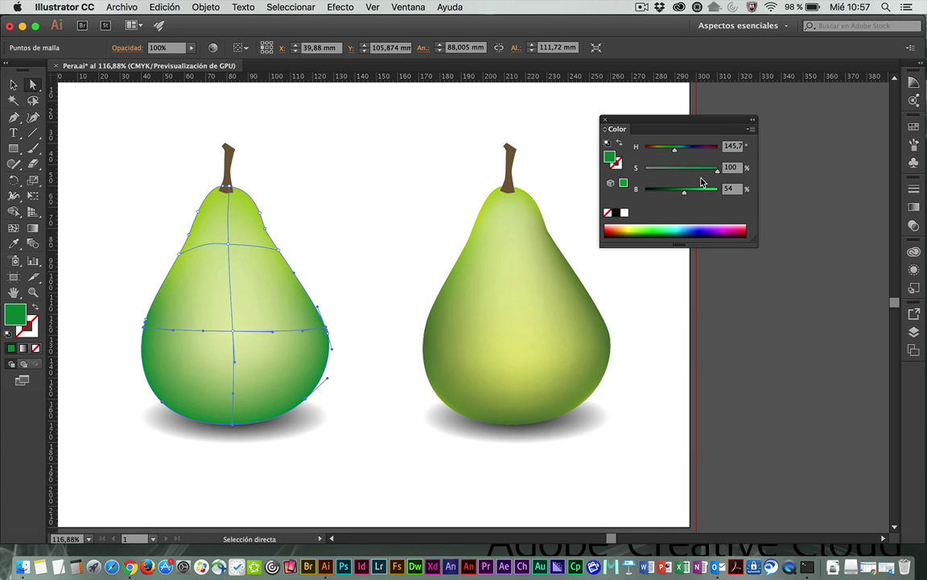
drag(717, 171, 672, 151)
drag(672, 150, 660, 150)
drag(683, 196, 677, 192)
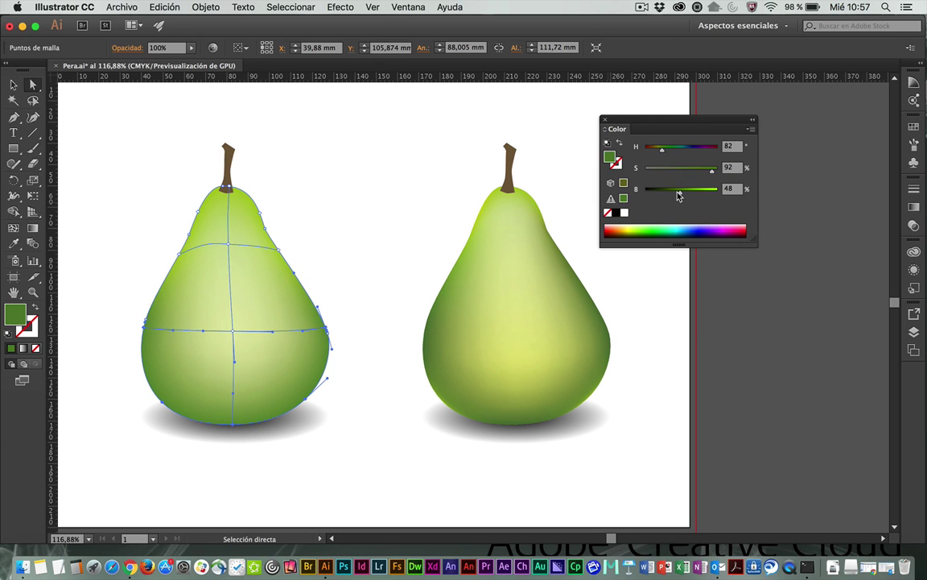
click(352, 202)
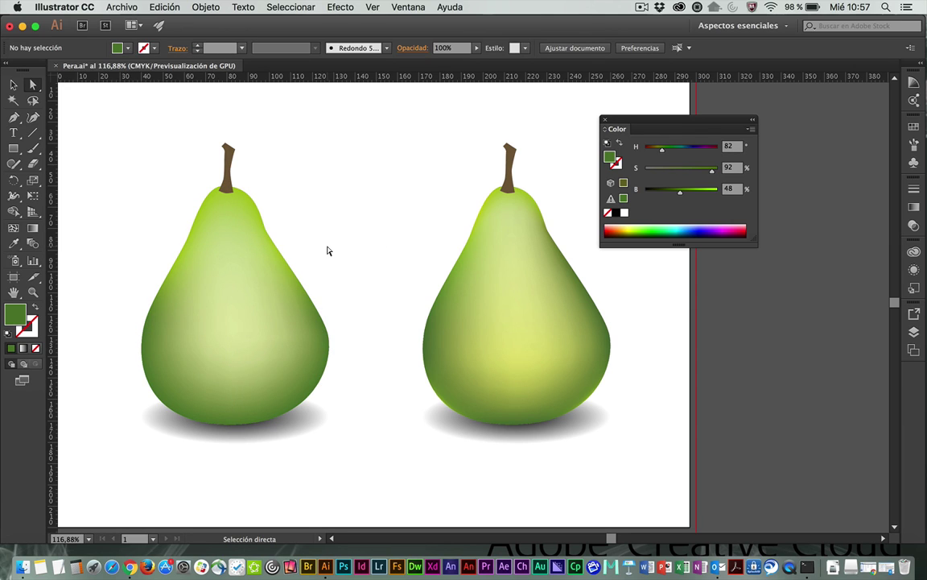
Darken the left pear's right outline mesh point at the base of the neck to 60% brightness, using HSB sliders
click(270, 242)
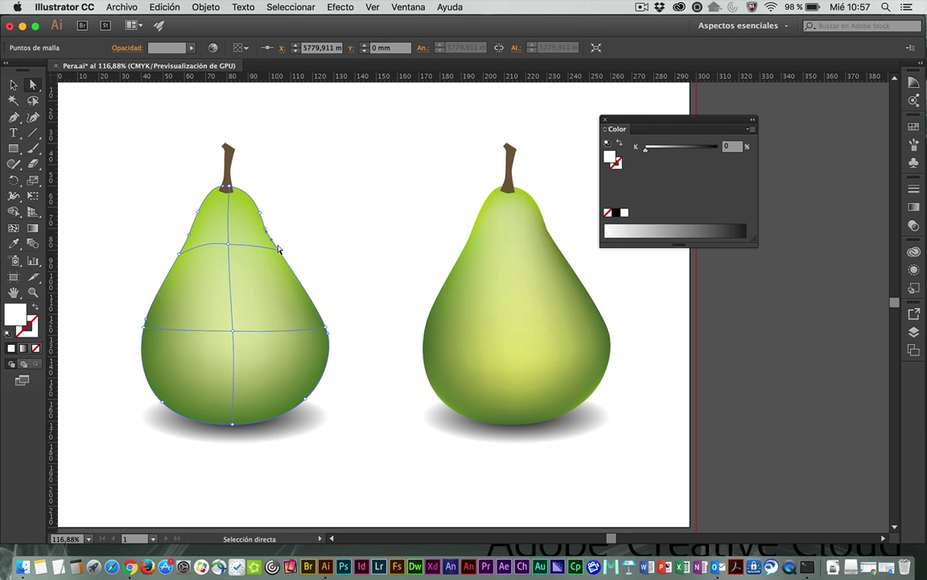
click(280, 251)
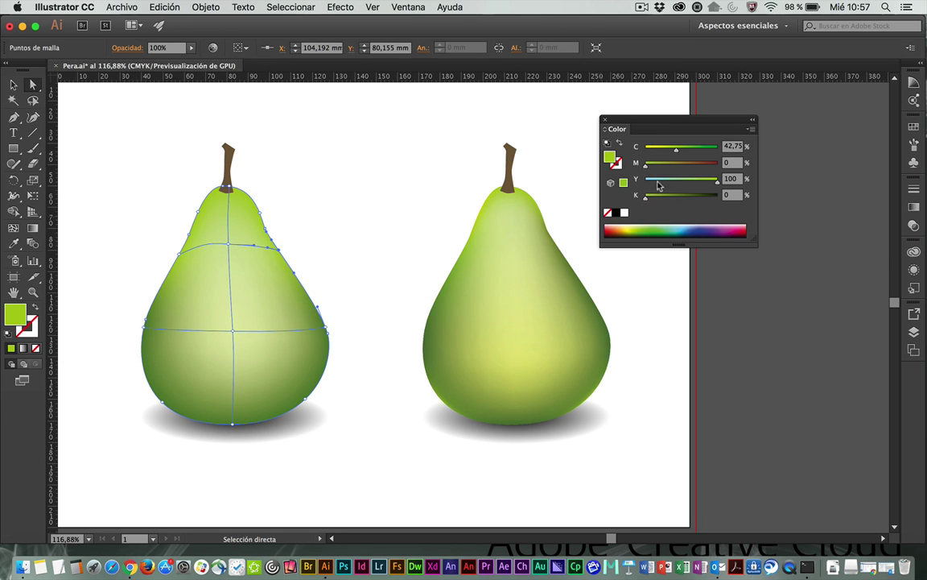
click(751, 128)
click(779, 174)
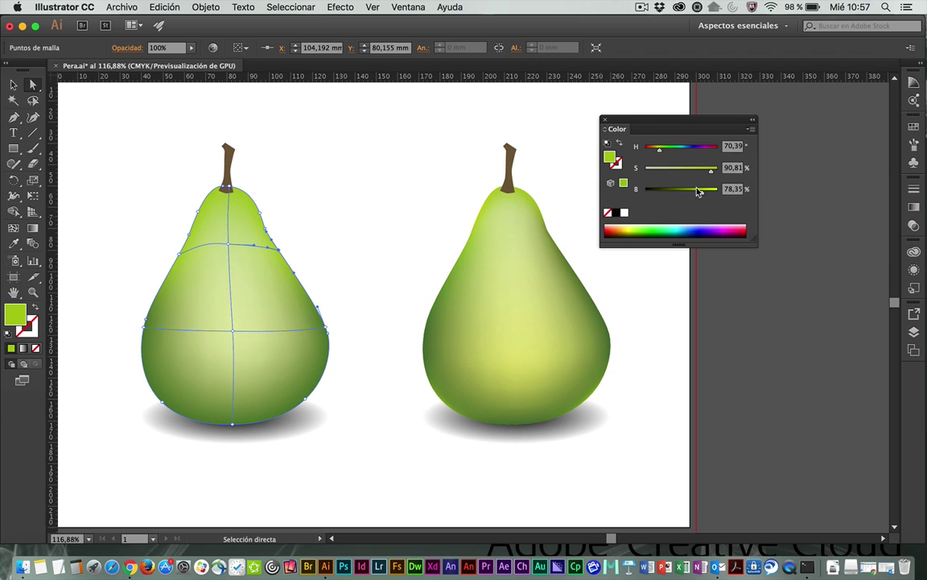
drag(701, 192, 689, 192)
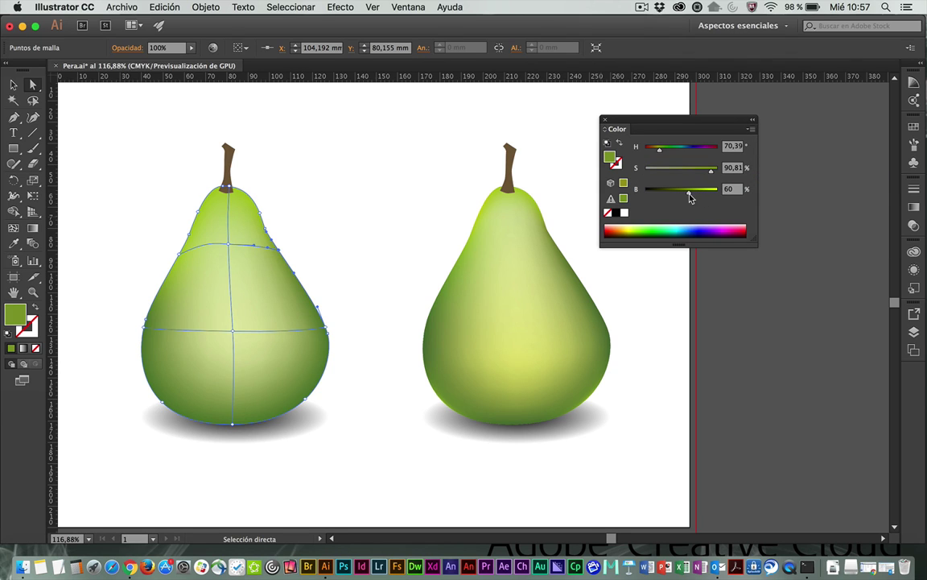
Darken the matching left outline mesh point at the base of the neck to 59% brightness and deselect the pear
click(179, 253)
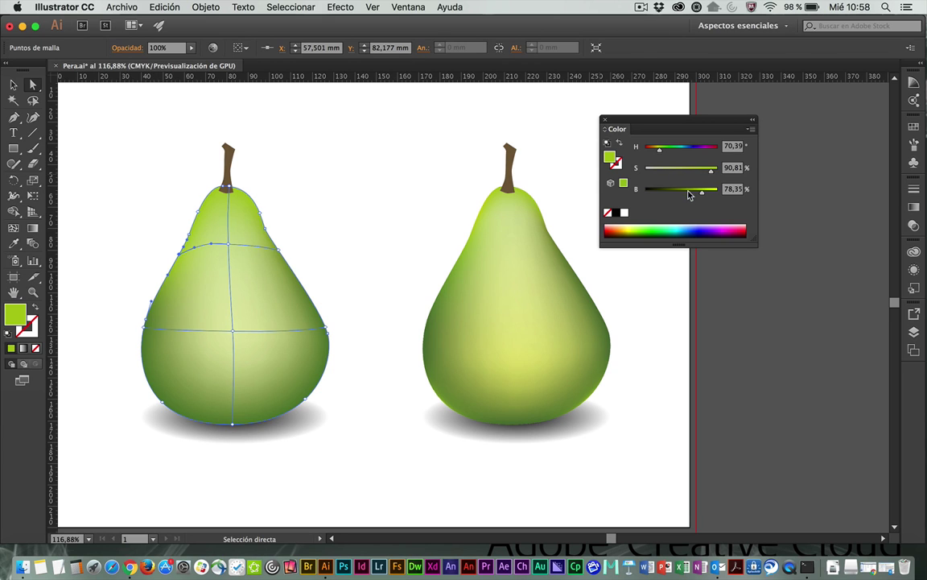
drag(702, 196, 687, 193)
click(381, 203)
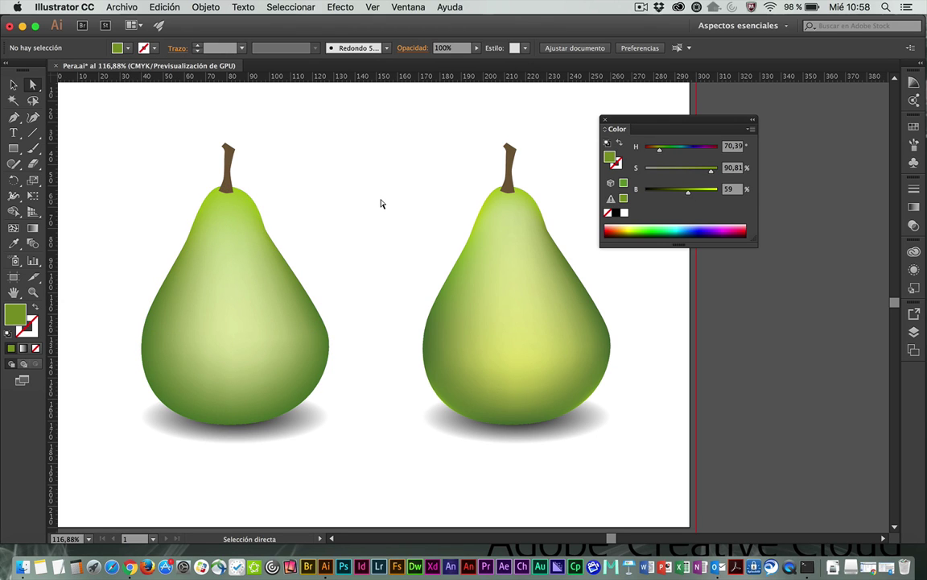
Add a mesh point with the Mesh tool in the lower right of the left pear's wide body
click(234, 331)
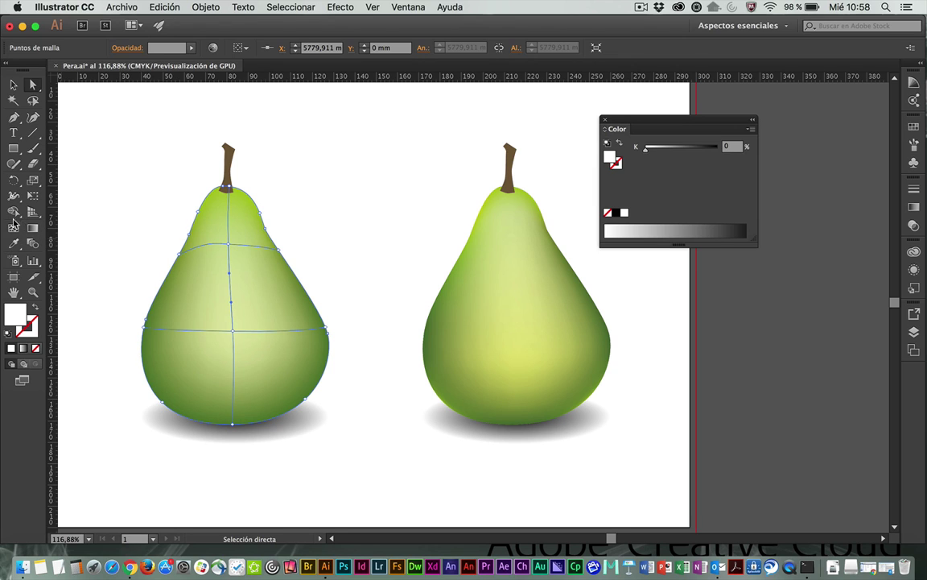
click(14, 225)
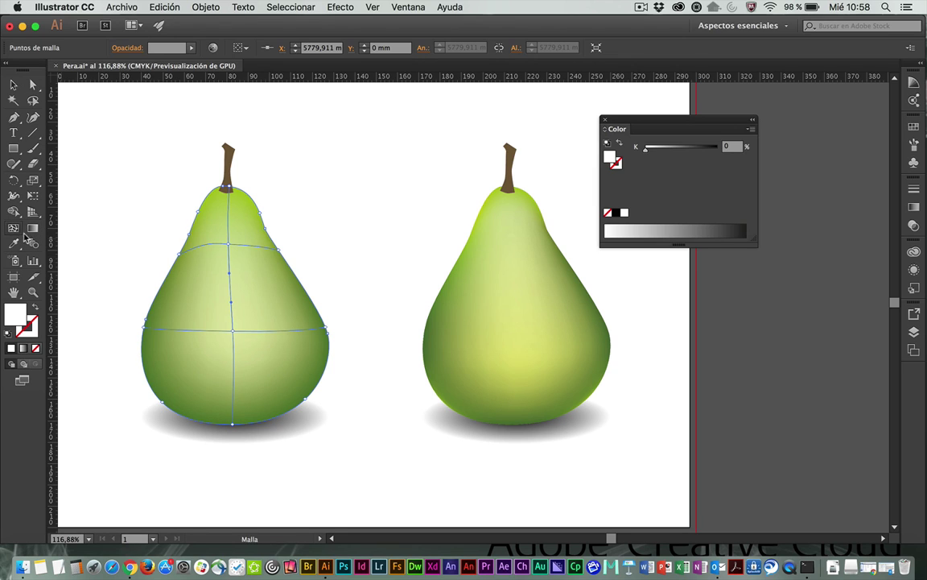
click(282, 372)
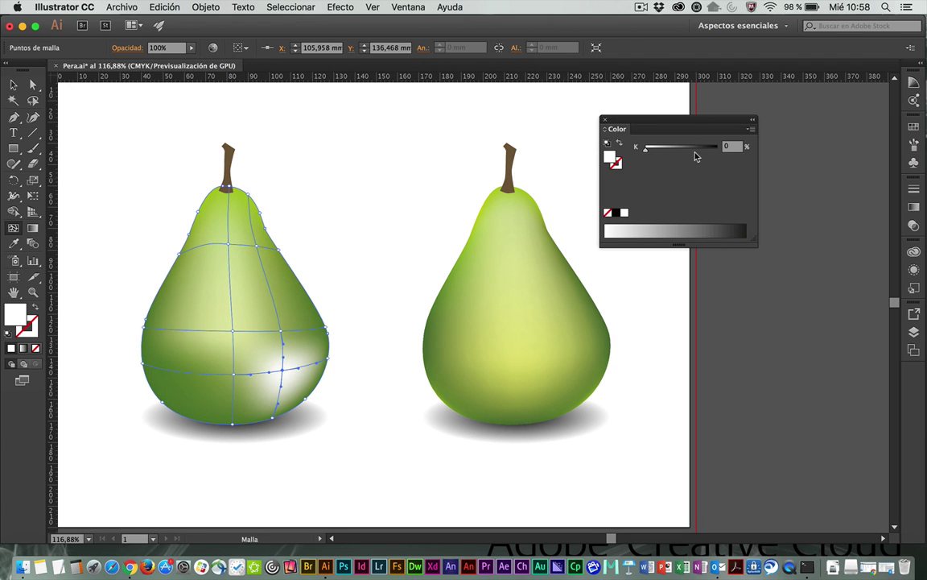
Colour the new lower-right mesh point reddish brown with hue 25°, saturation 50% and brightness 71%, and deselect the pear
click(752, 129)
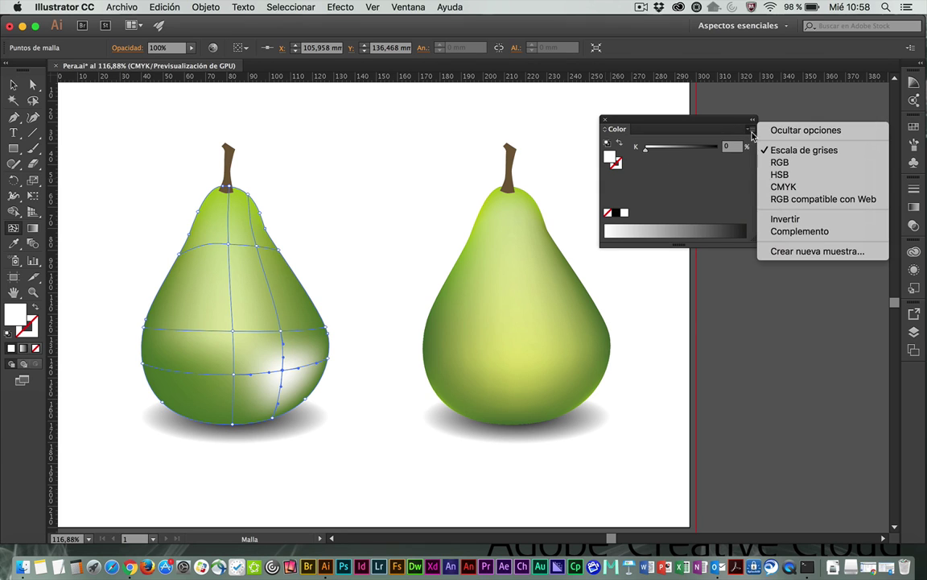
click(778, 179)
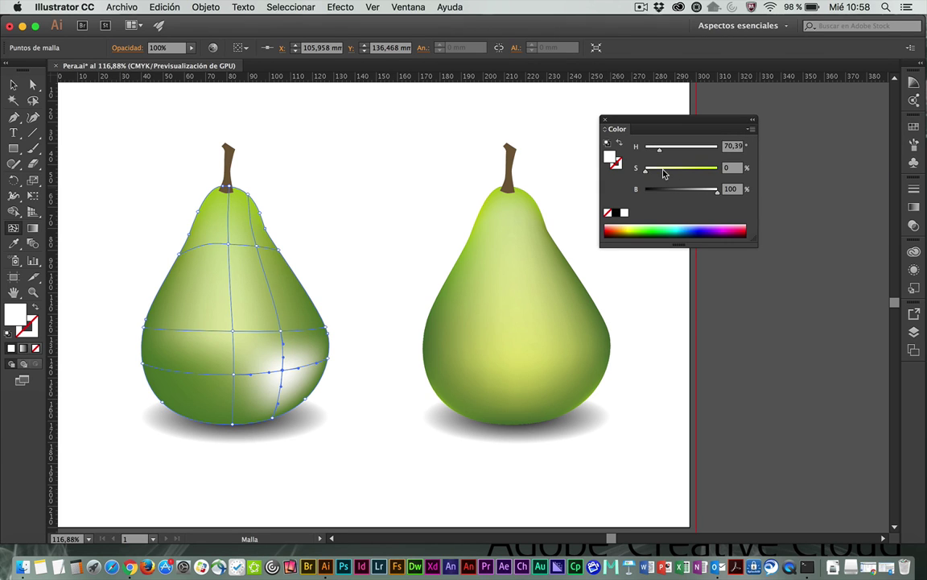
drag(661, 171, 649, 149)
click(678, 170)
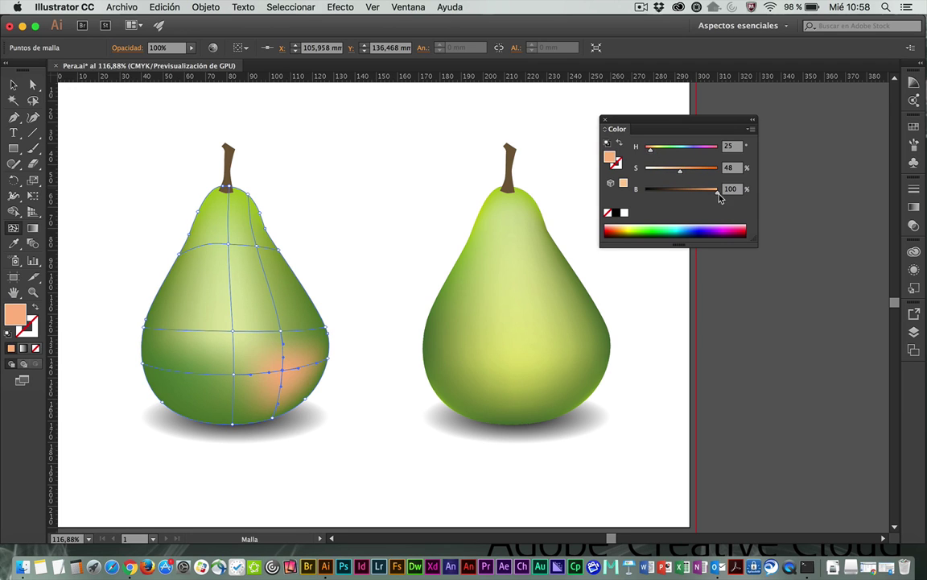
drag(719, 197, 685, 173)
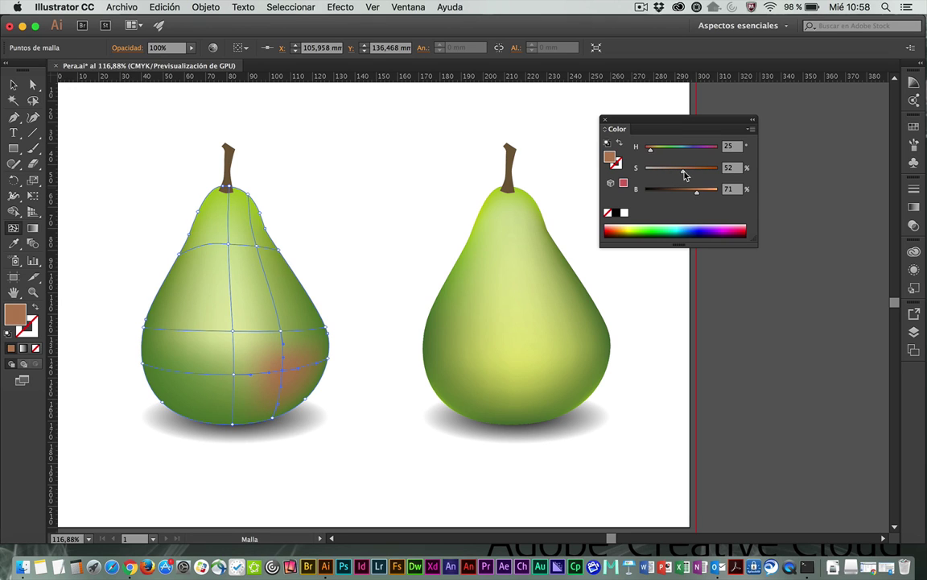
click(33, 85)
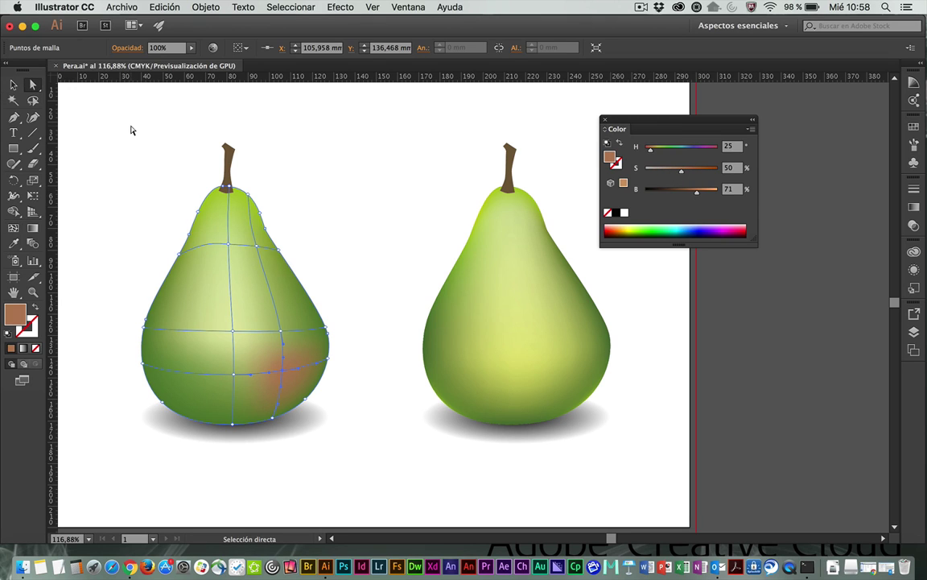
click(130, 129)
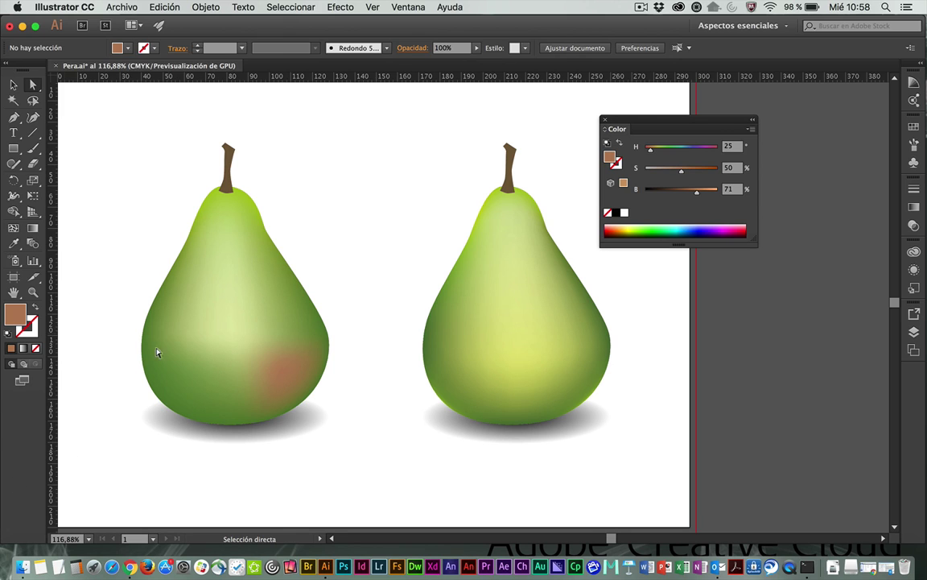
Set the inner mesh point right of the neck's centre to 74% saturation and 75% brightness, and deselect the pear
click(231, 227)
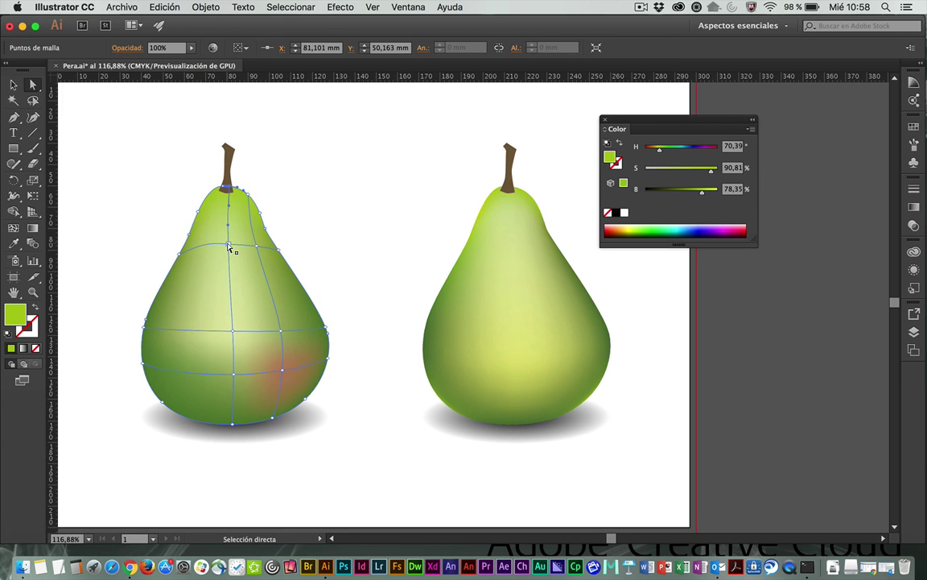
click(229, 243)
click(257, 249)
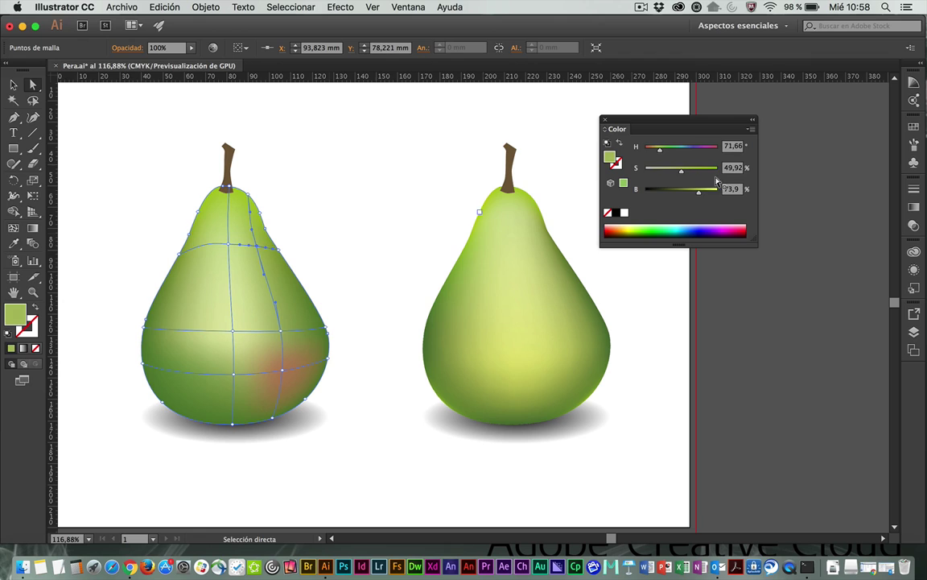
drag(682, 174, 700, 196)
click(369, 205)
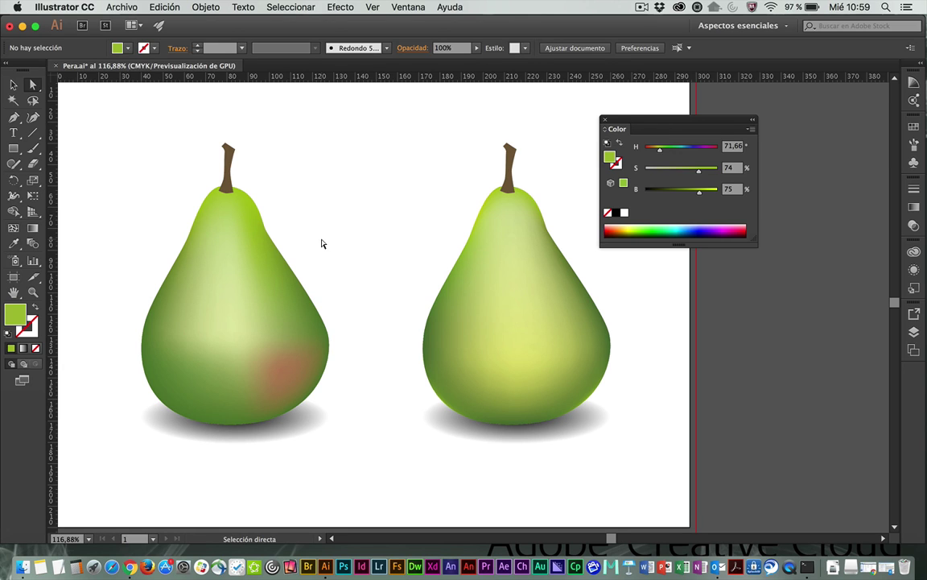
Nudge the left pear's central neck mesh point and the inner point to its right to refine the mesh
click(245, 261)
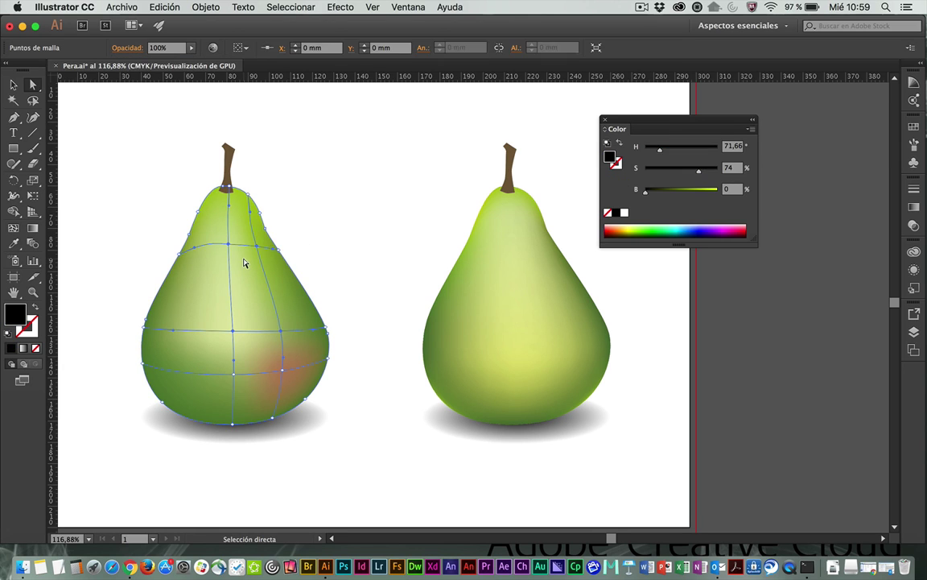
click(341, 205)
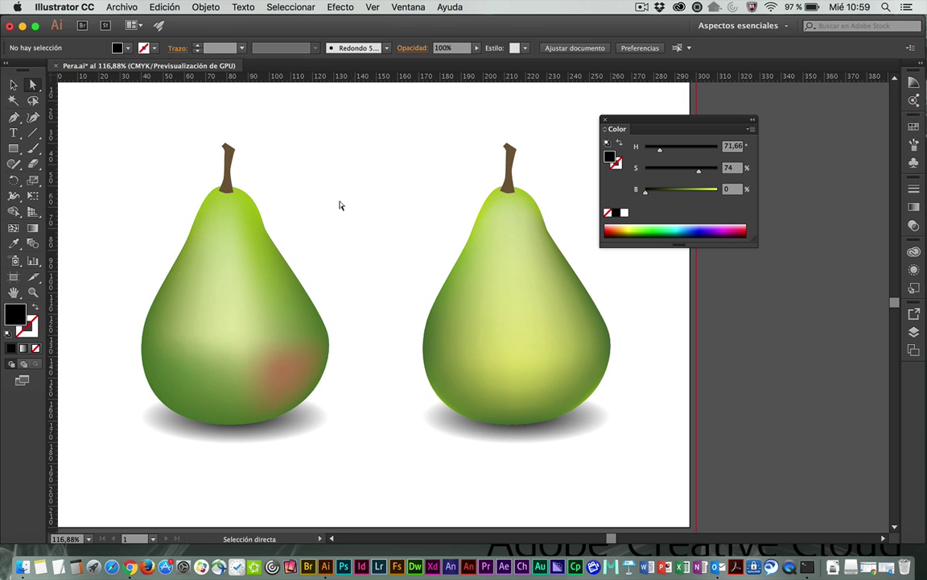
click(232, 247)
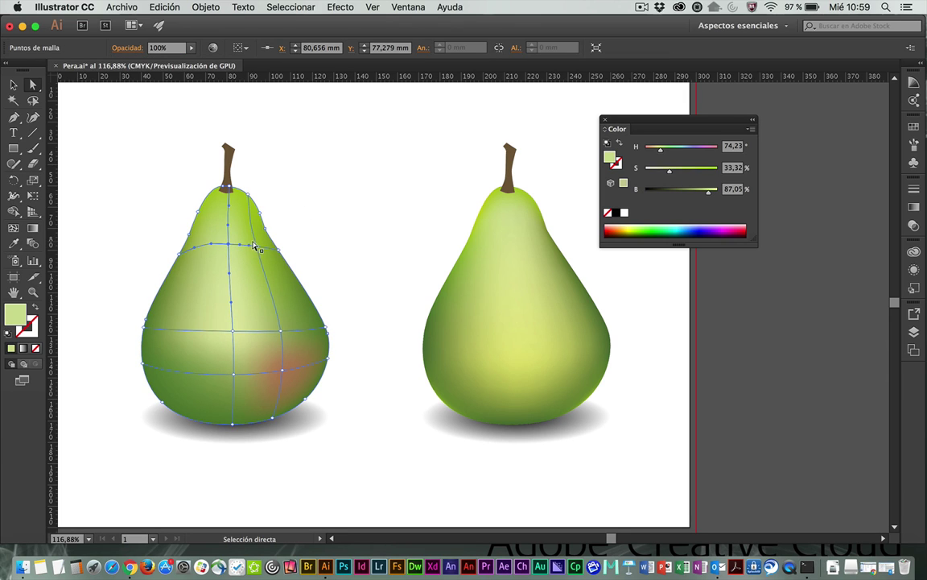
click(257, 247)
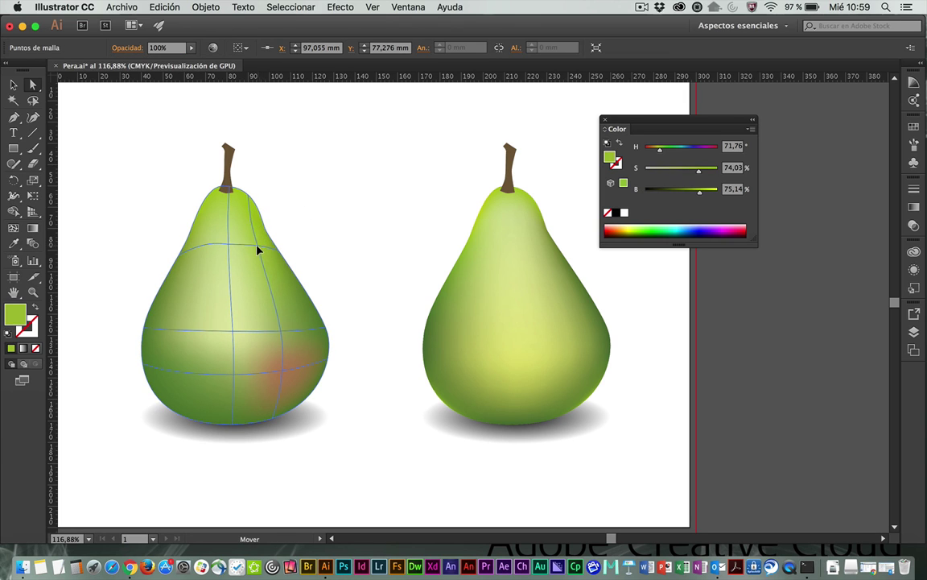
drag(256, 247, 229, 244)
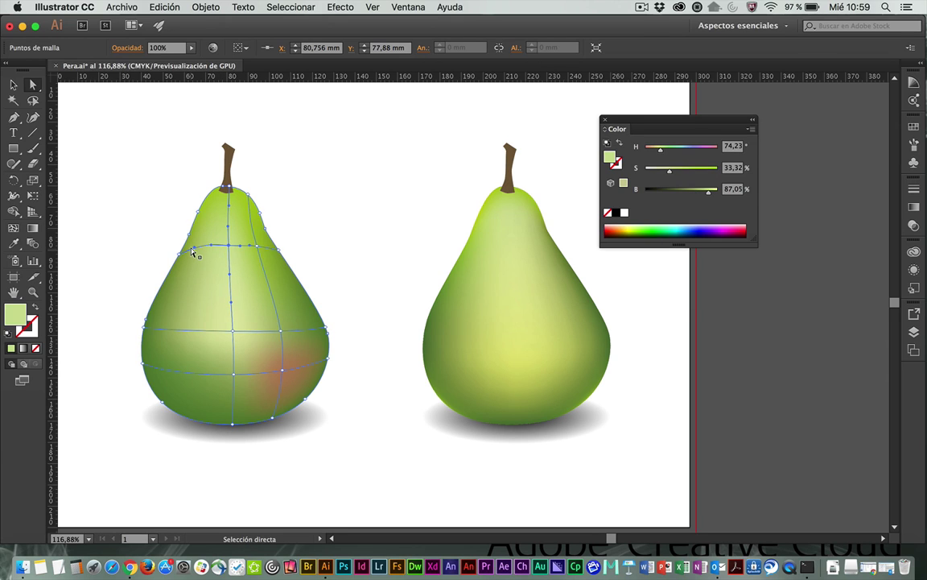
Shift the reddish mesh point and the one above it outwards, nudge the central body points slightly left, and deselect the pear
drag(281, 372, 290, 375)
click(290, 375)
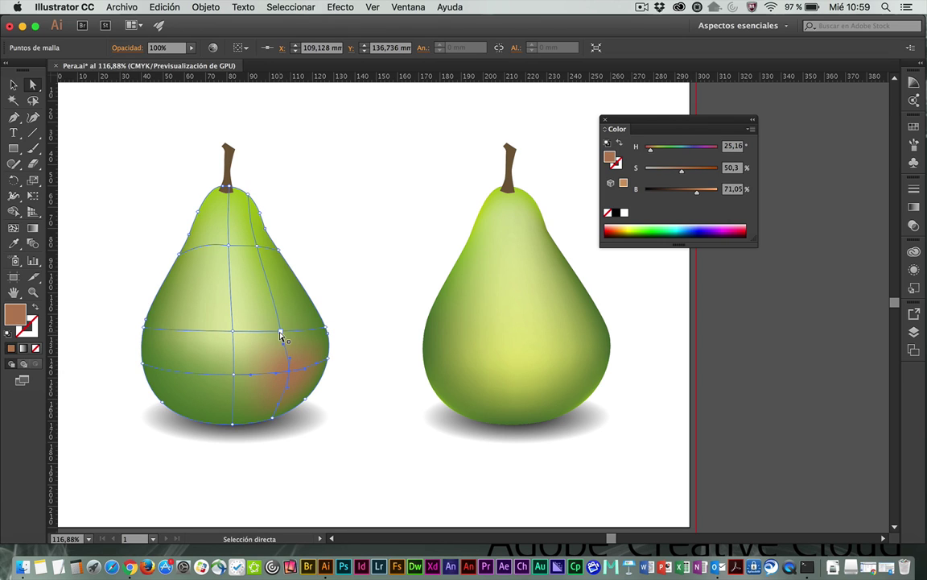
click(286, 331)
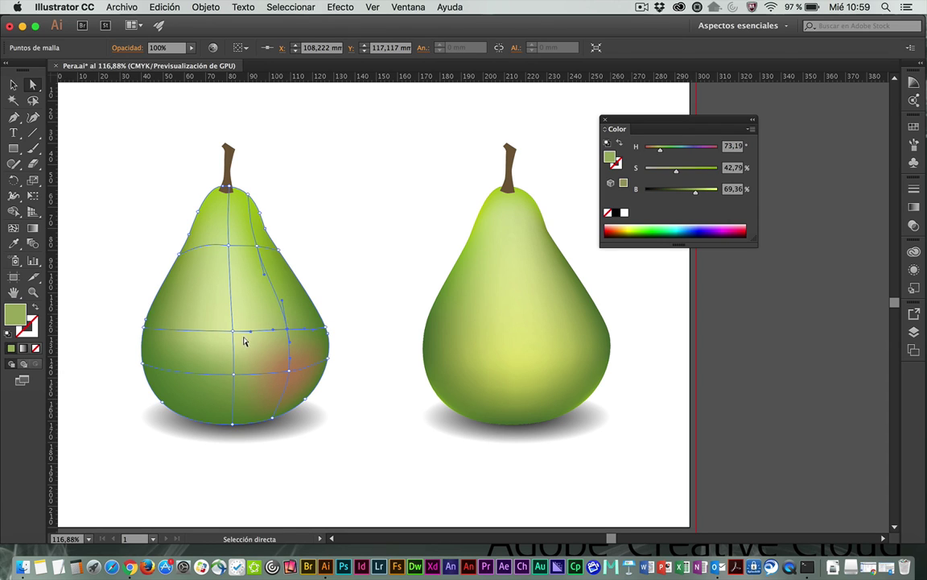
click(233, 376)
click(230, 330)
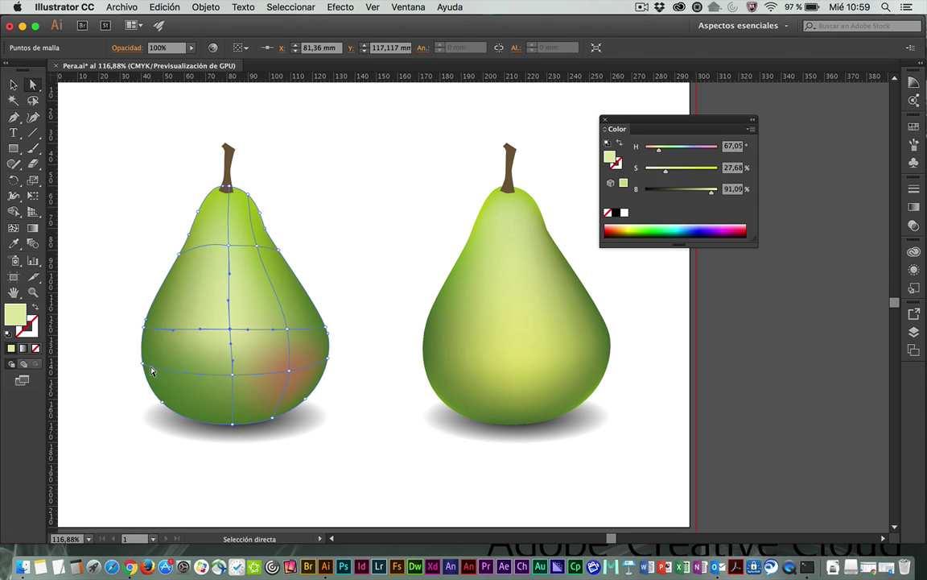
click(103, 261)
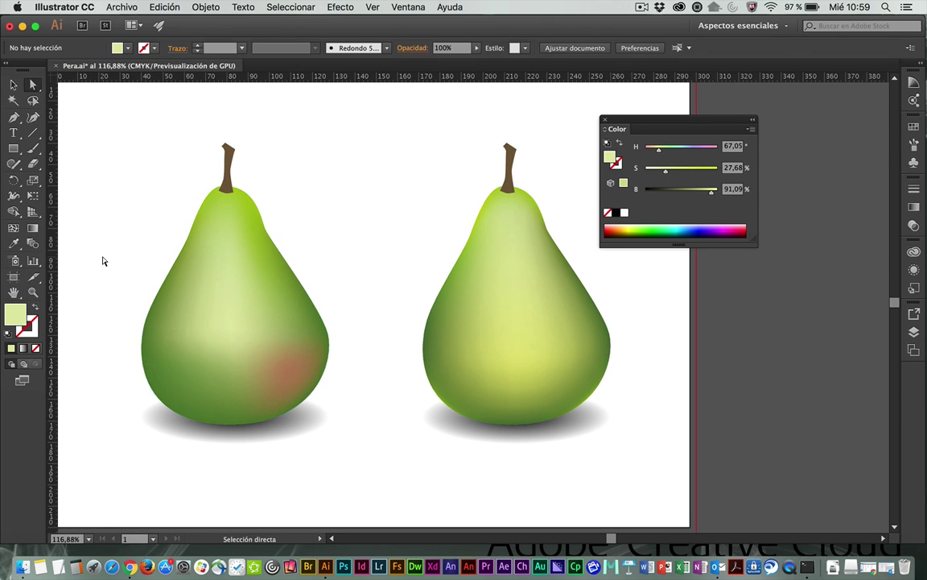
Add a mesh point on the upper horizontal mesh line in the left side of the left pear's wide body
click(193, 258)
click(113, 243)
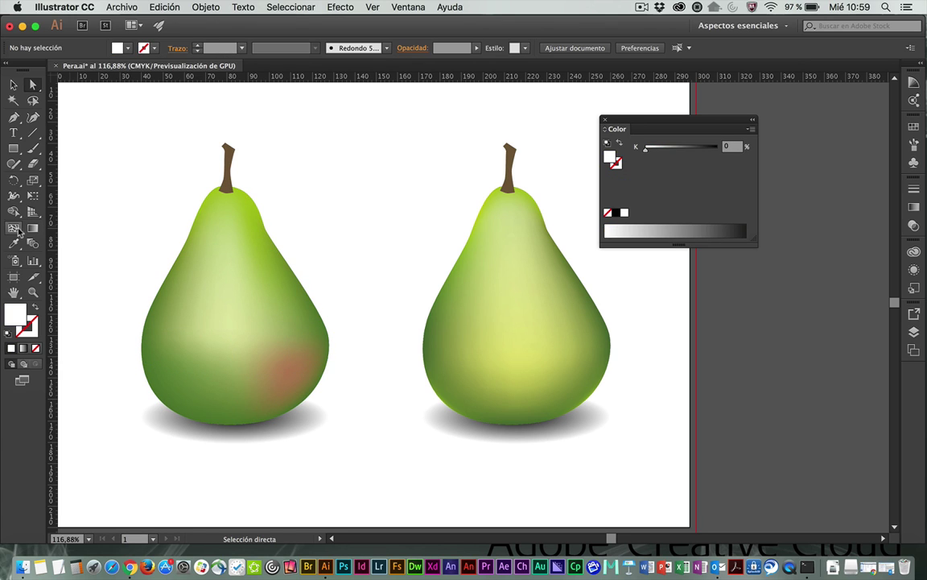
click(13, 227)
click(202, 302)
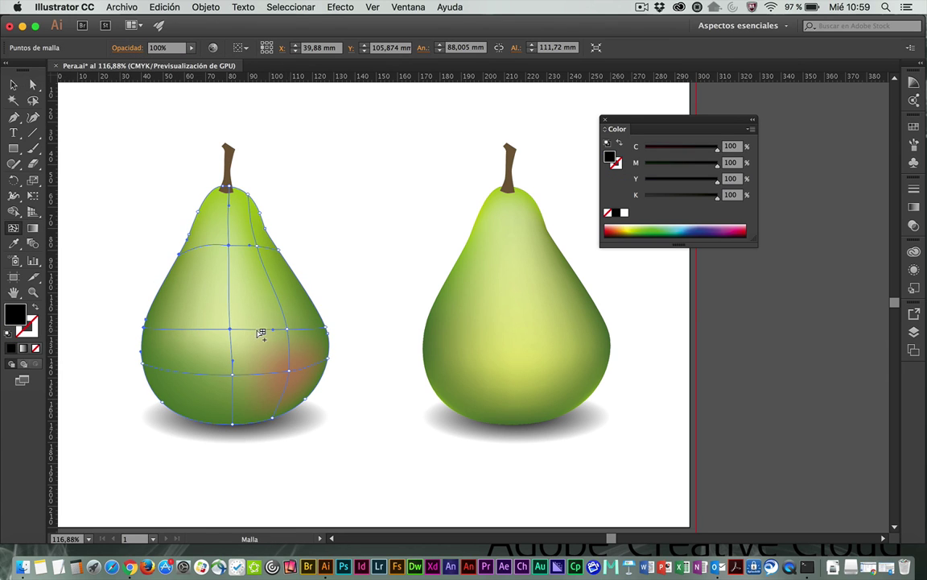
click(176, 329)
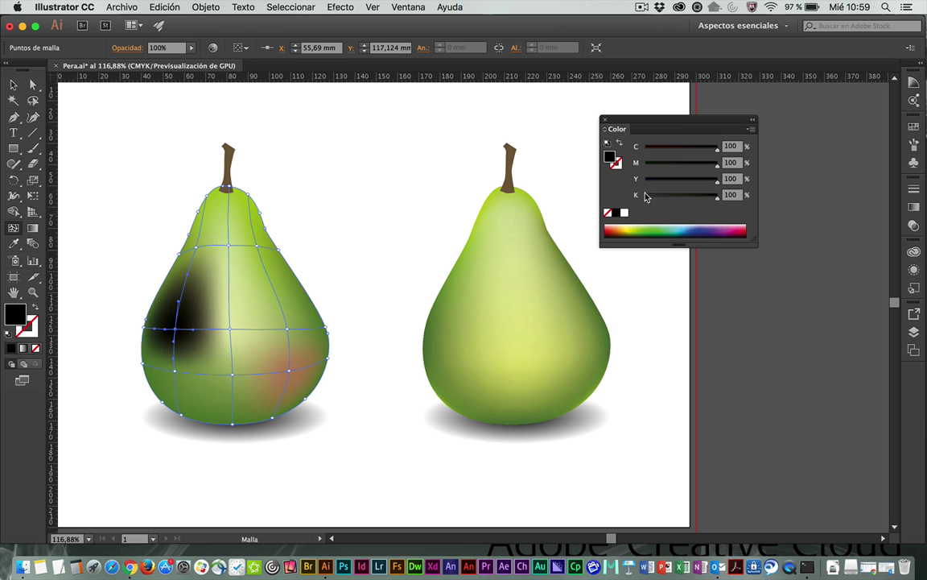
Colour the new left-side mesh point with light green sampled by Eyedropper from the left pear's neck, and deselect the pear
key(a)
click(13, 243)
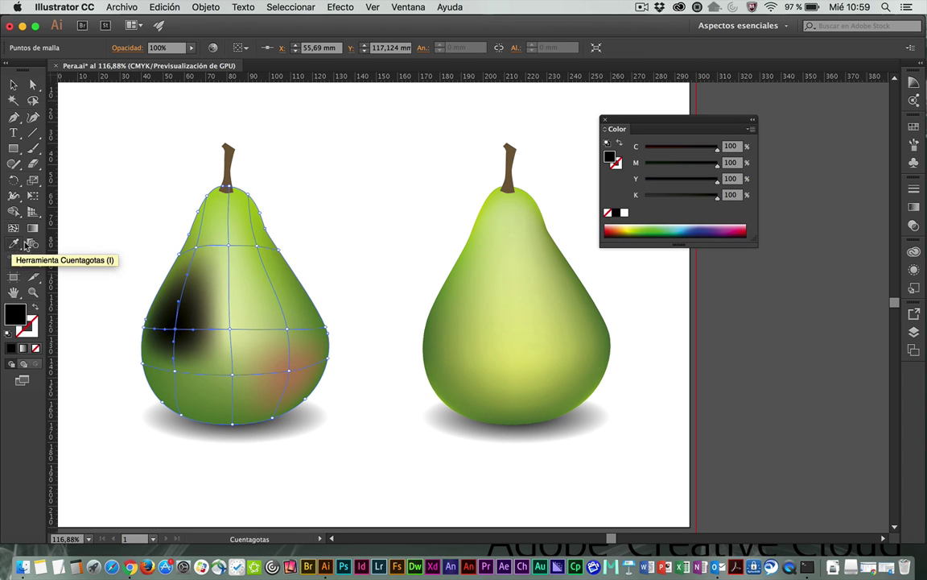
click(221, 217)
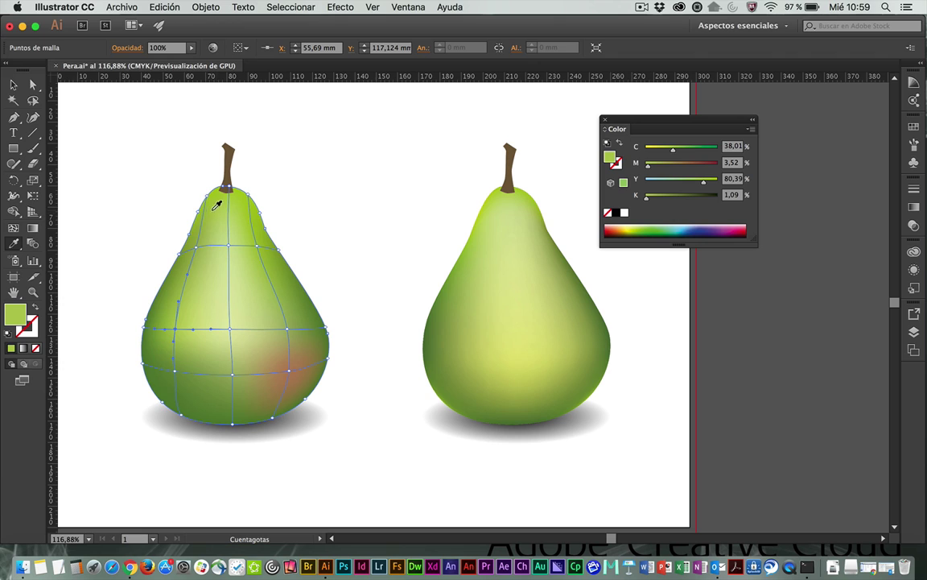
click(33, 86)
click(129, 172)
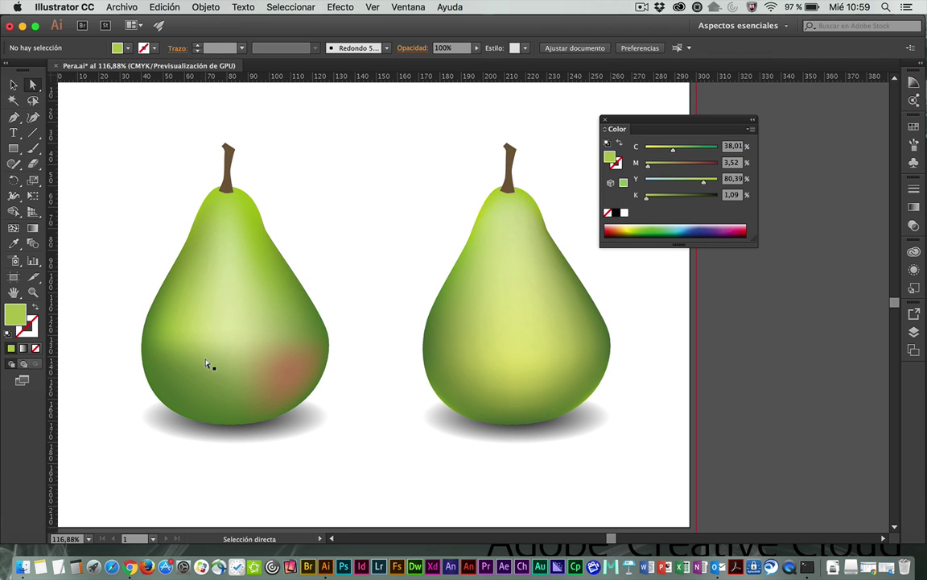
Shift the four inner mesh points on both sides of the left pear's wide body slightly outwards, and deselect the pear
click(255, 335)
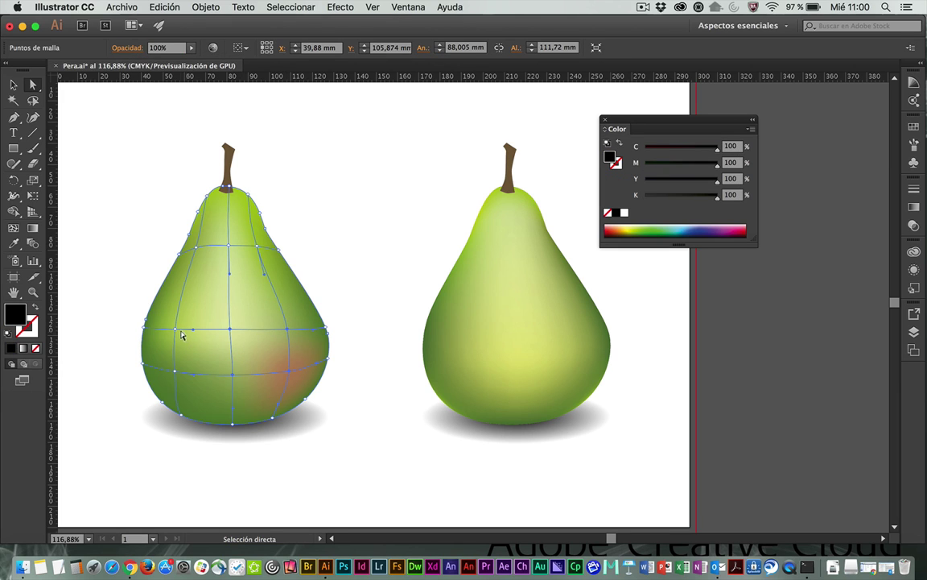
drag(175, 330, 170, 329)
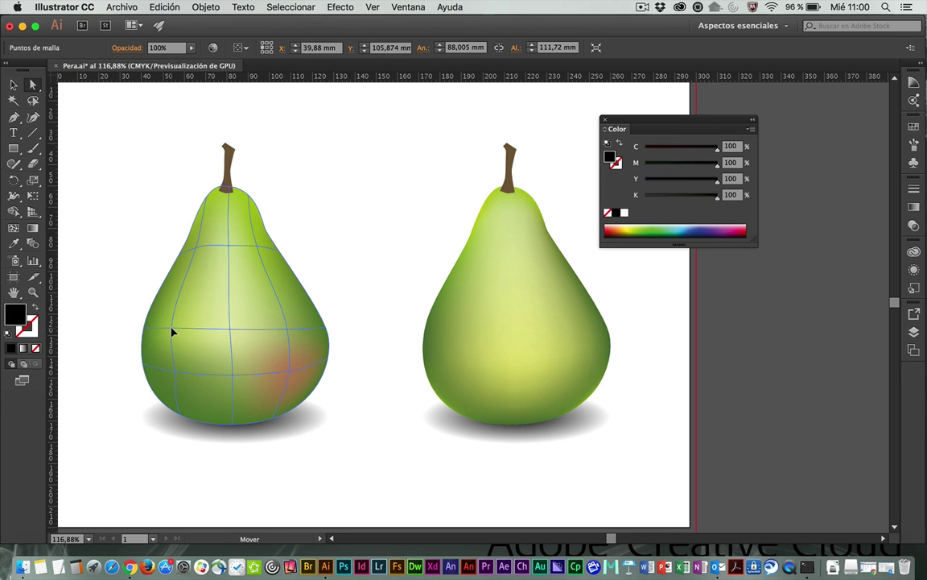
click(288, 330)
click(289, 373)
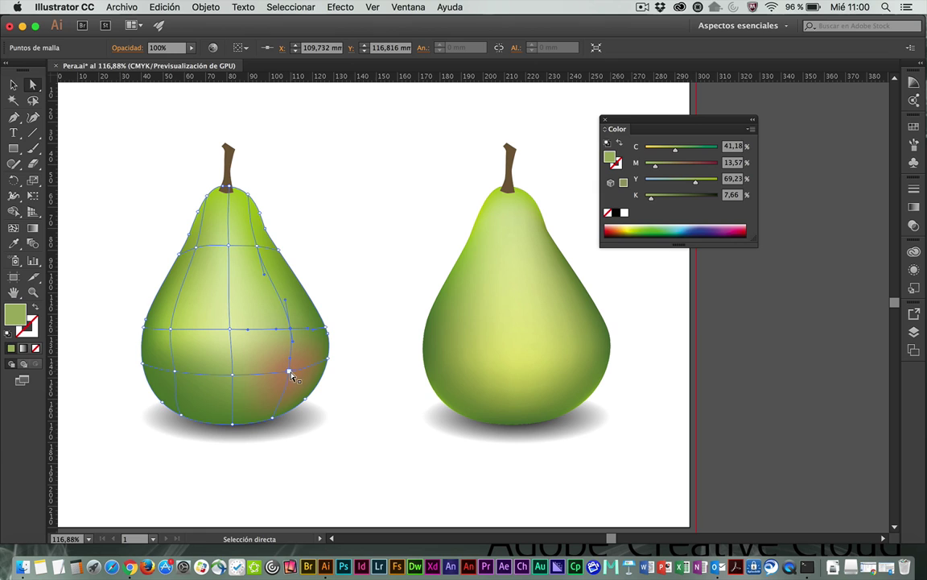
drag(289, 372, 293, 372)
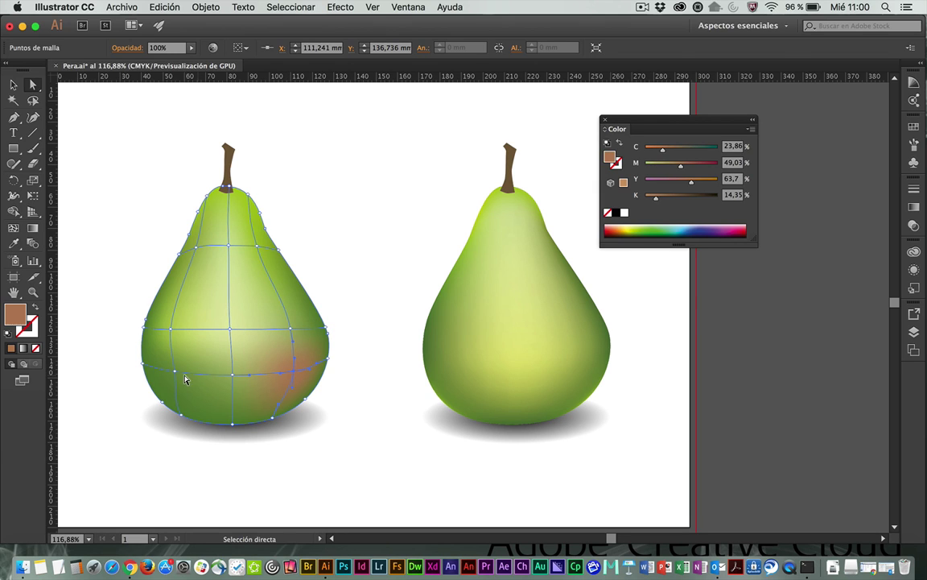
drag(176, 371, 171, 374)
click(206, 180)
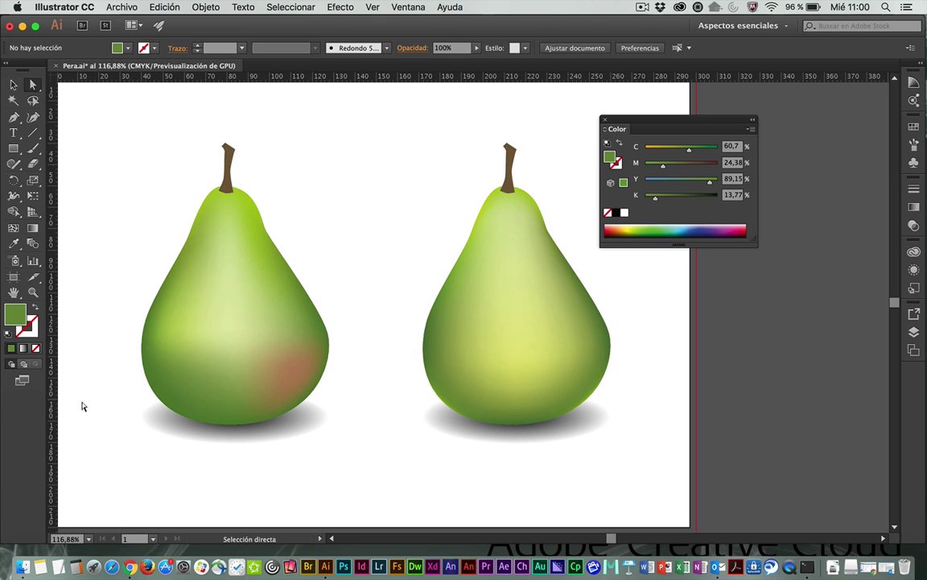
Pull the reddish mesh point's lower handle slightly outwards, nudge the lower-left inner mesh point outwards, and deselect the left pear
click(206, 303)
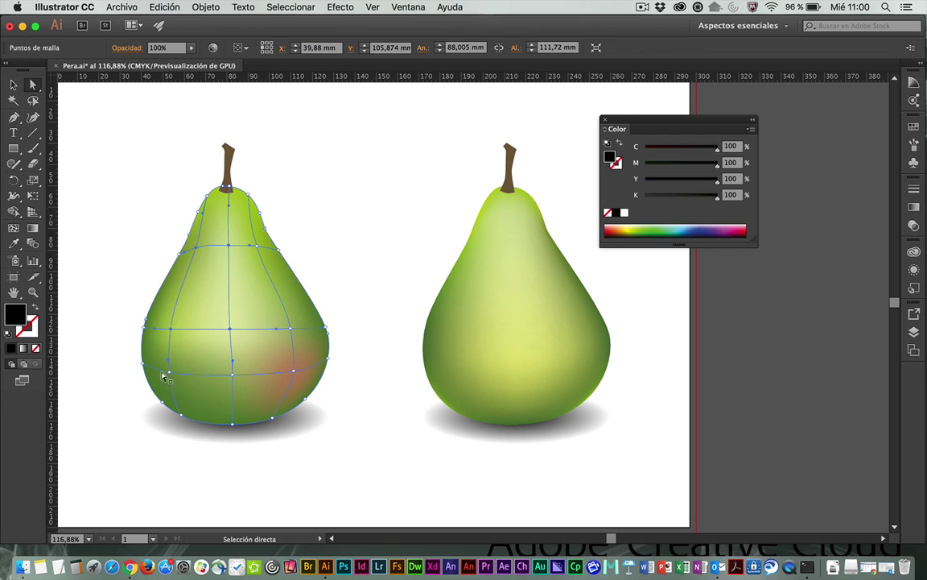
click(256, 247)
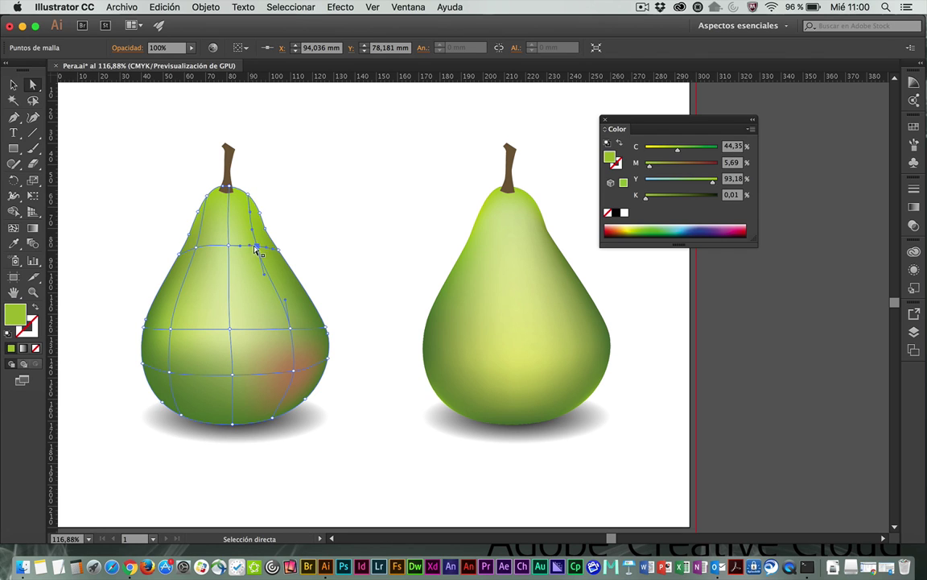
click(294, 372)
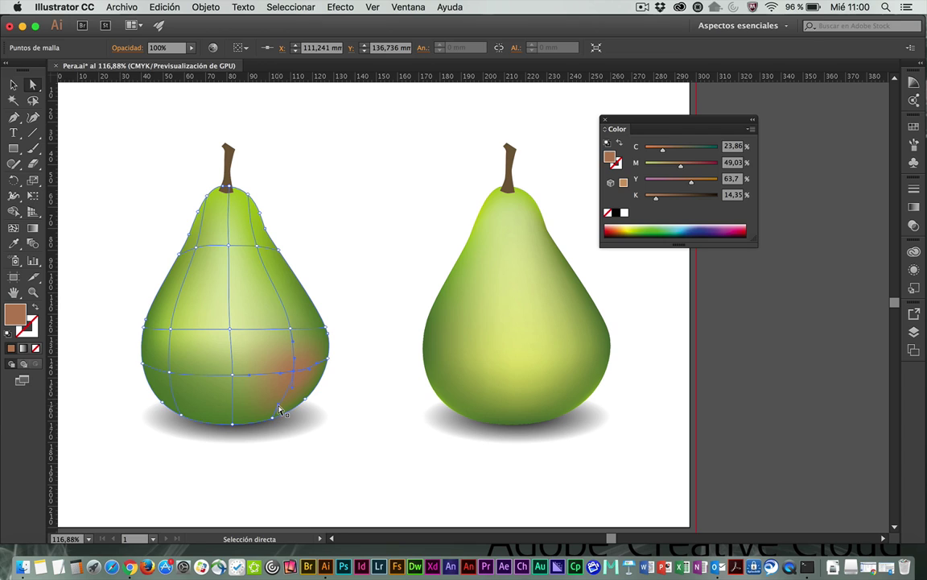
drag(278, 407, 282, 405)
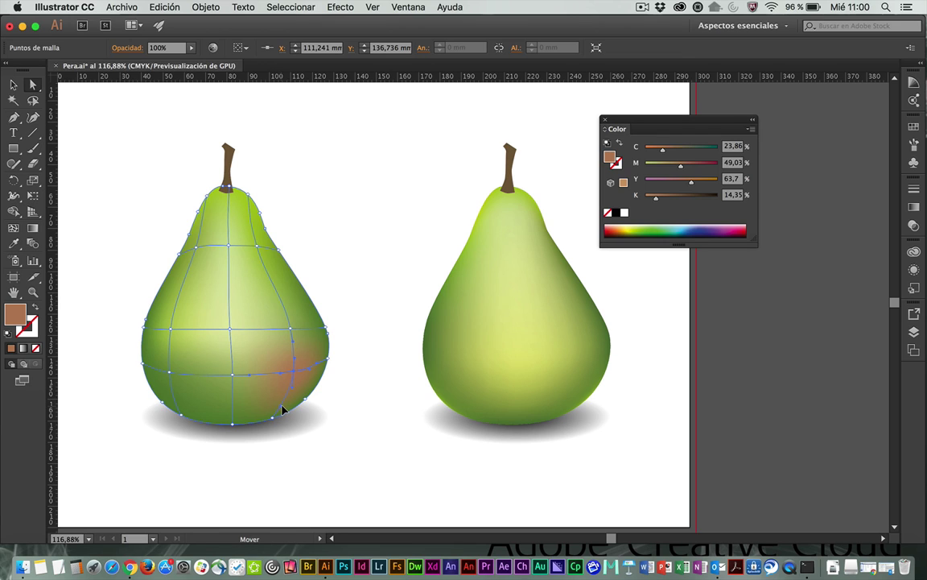
click(168, 373)
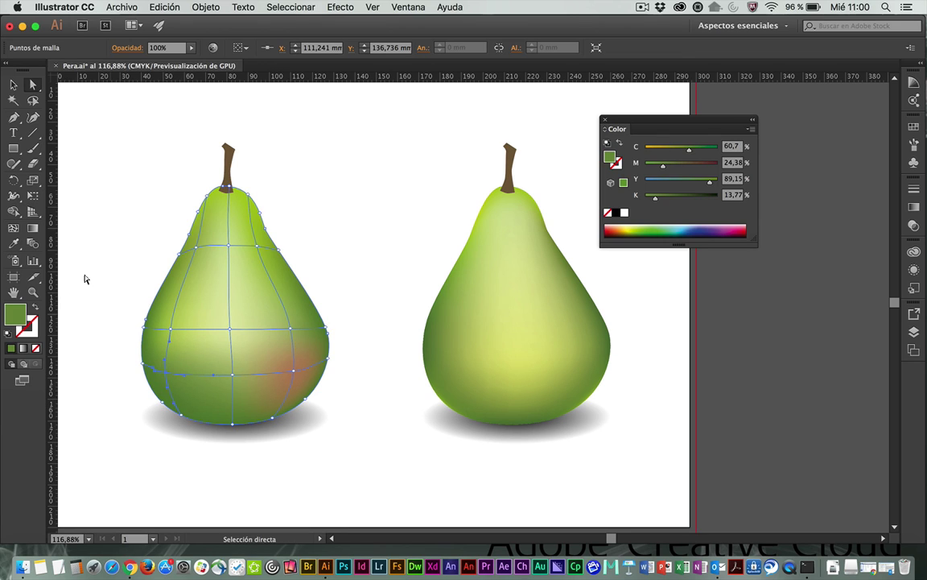
click(97, 241)
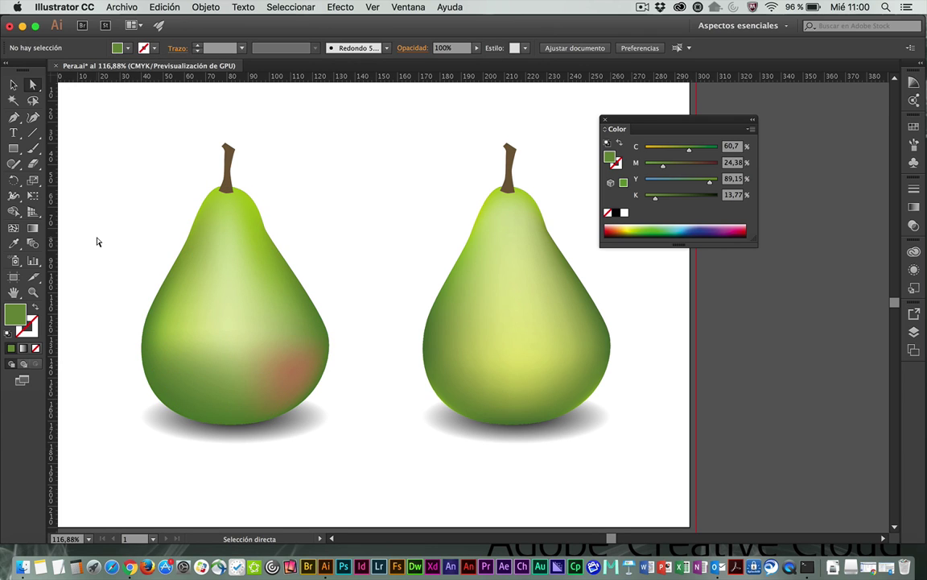